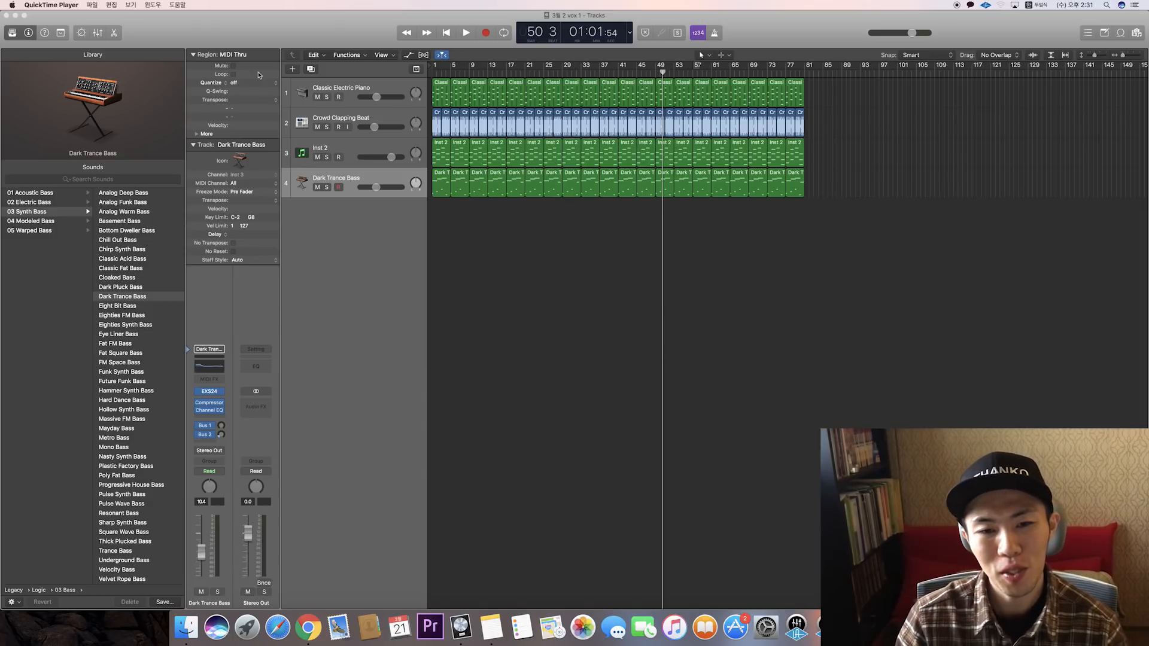
# - Create one audio track fed by Input 1 and turn on its input monitoring
pyautogui.click(292, 69)
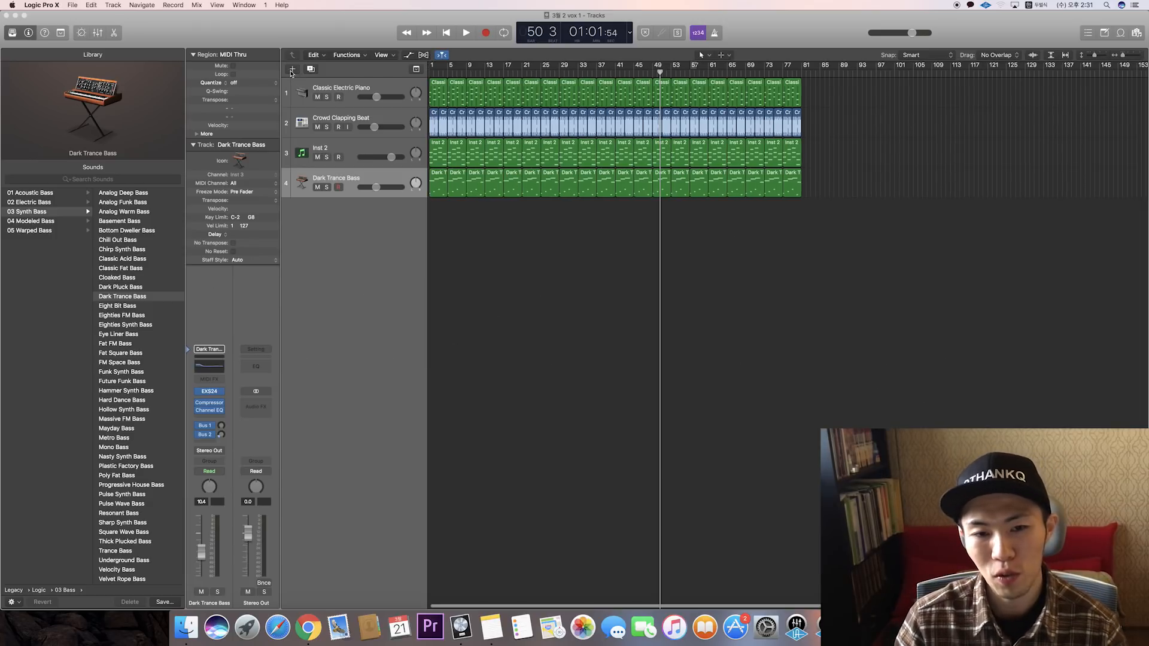
pyautogui.click(573, 42)
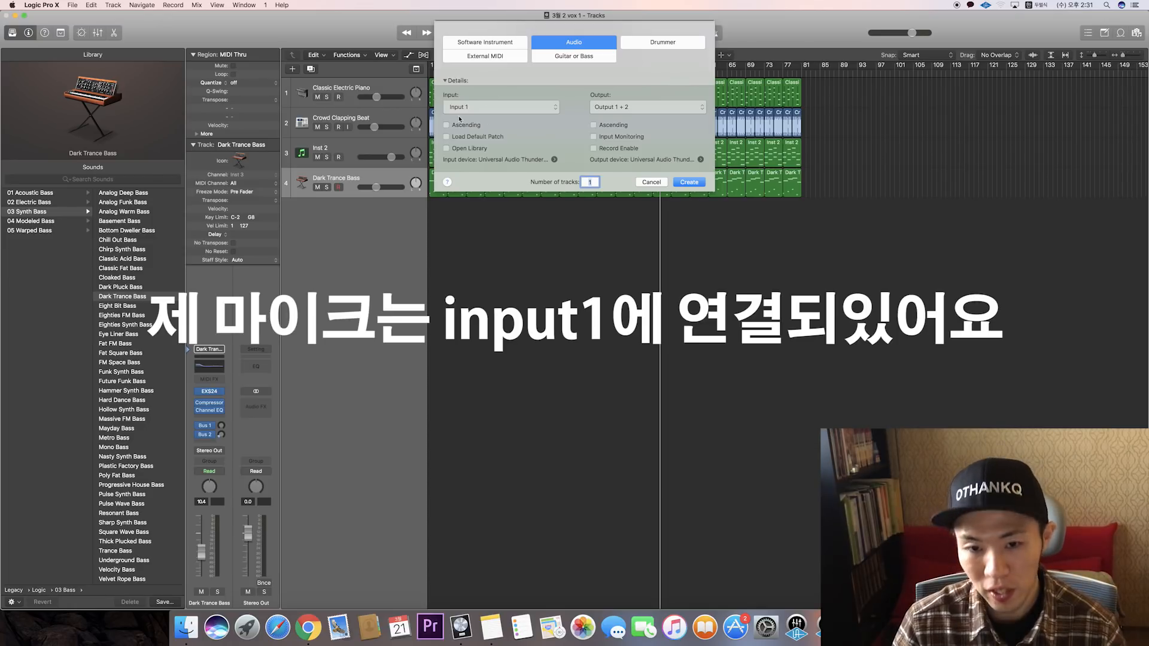
pyautogui.click(689, 182)
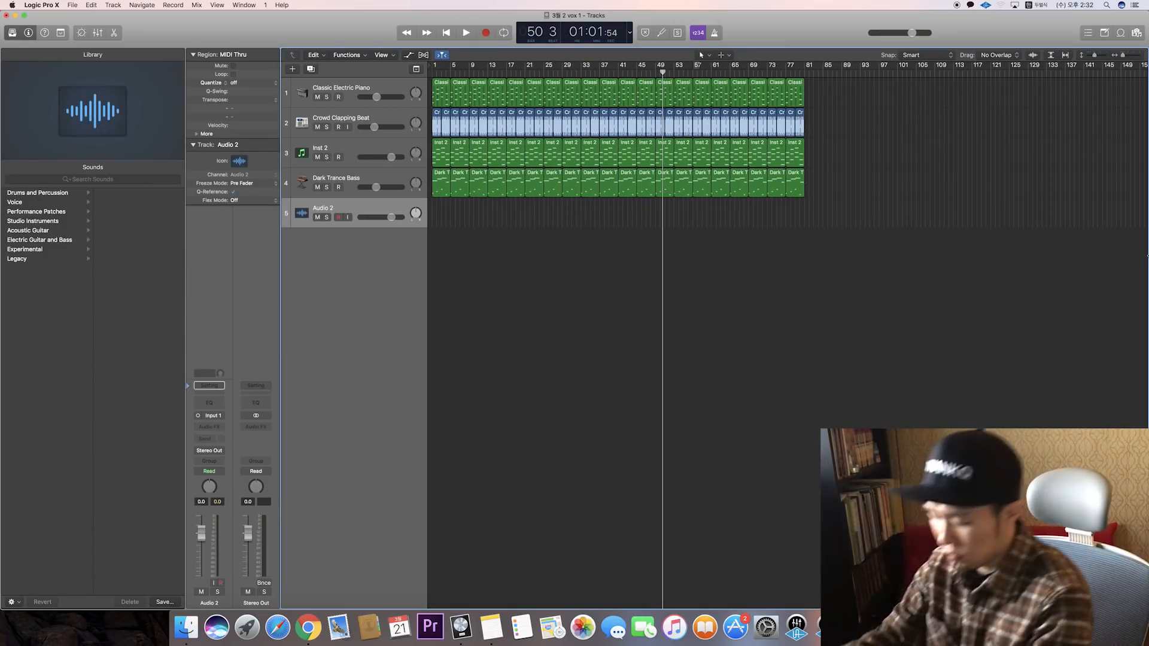
pyautogui.click(348, 217)
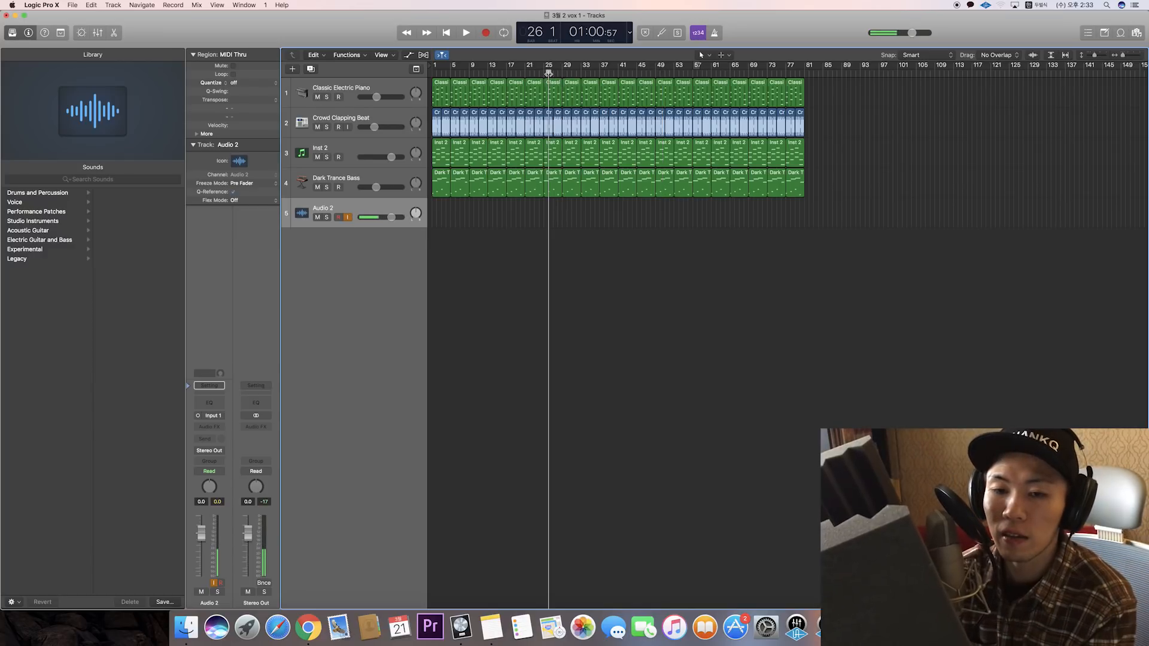
# - Move the playhead to bar 5, arm the new Audio 2 track and record a vocal take on it
pyautogui.moveTo(549, 74); pyautogui.dragTo(451, 87)
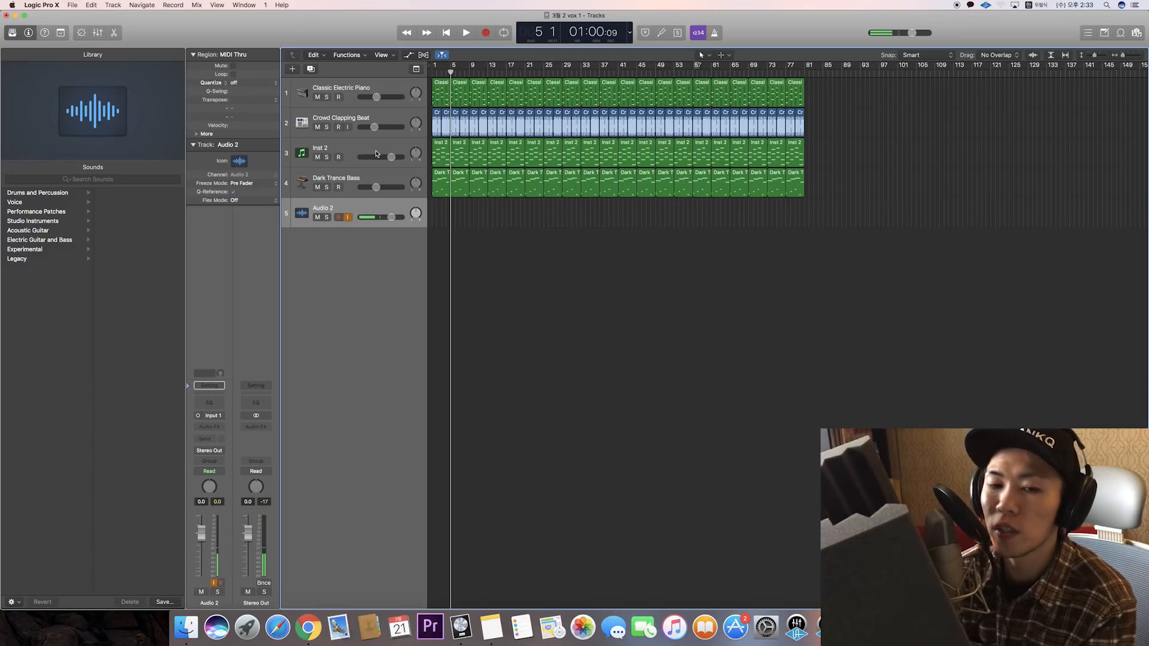
pyautogui.click(339, 217)
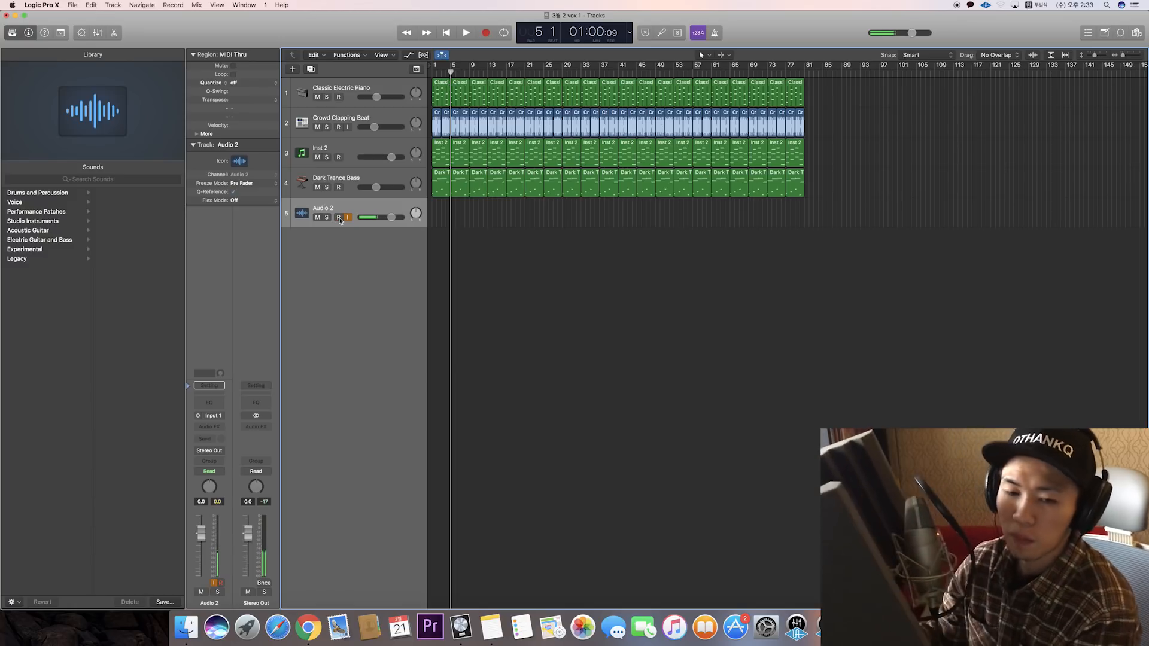
pyautogui.press('r')
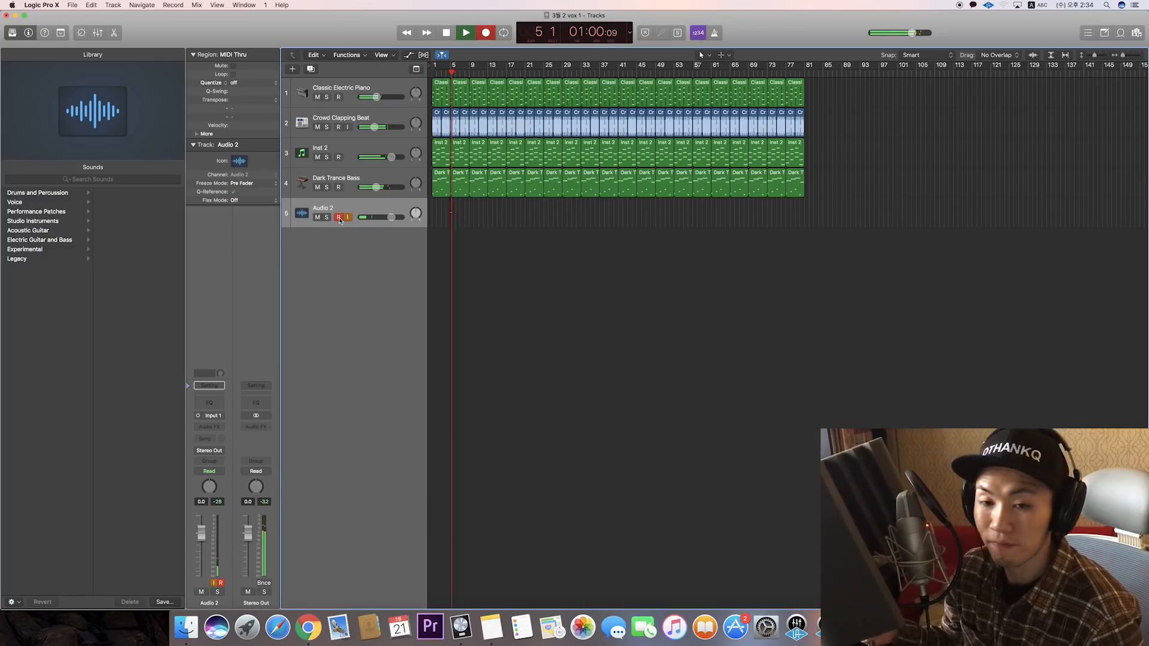
pyautogui.press('space')
pyautogui.click(339, 217)
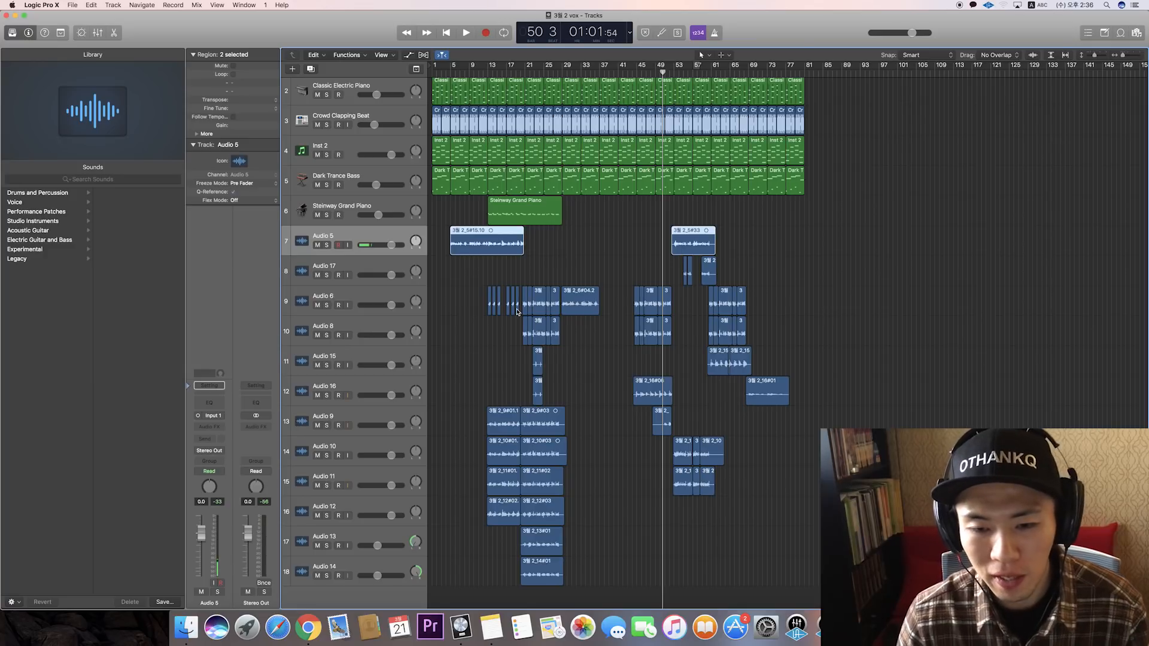
# - Inspect the vocal regions' silent tails near bar 29 and solo the Audio 10 track to listen to its ending
pyautogui.scroll(5, 526, 305)
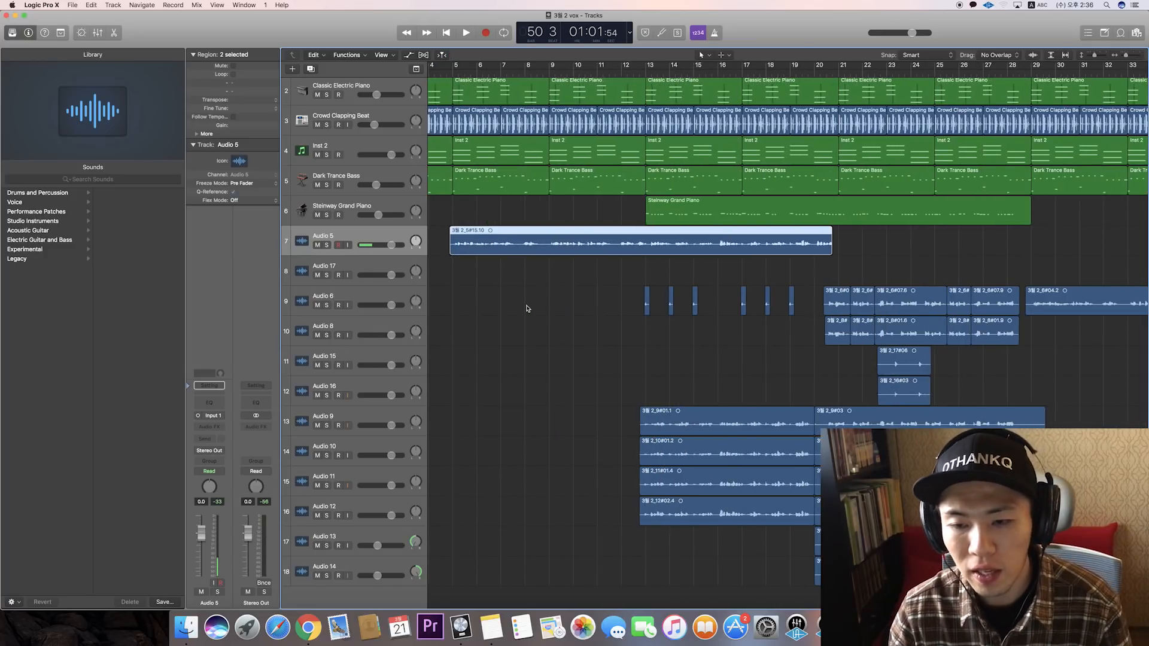
pyautogui.hscroll(-3, 528, 308)
pyautogui.hscroll(10, 625, 317)
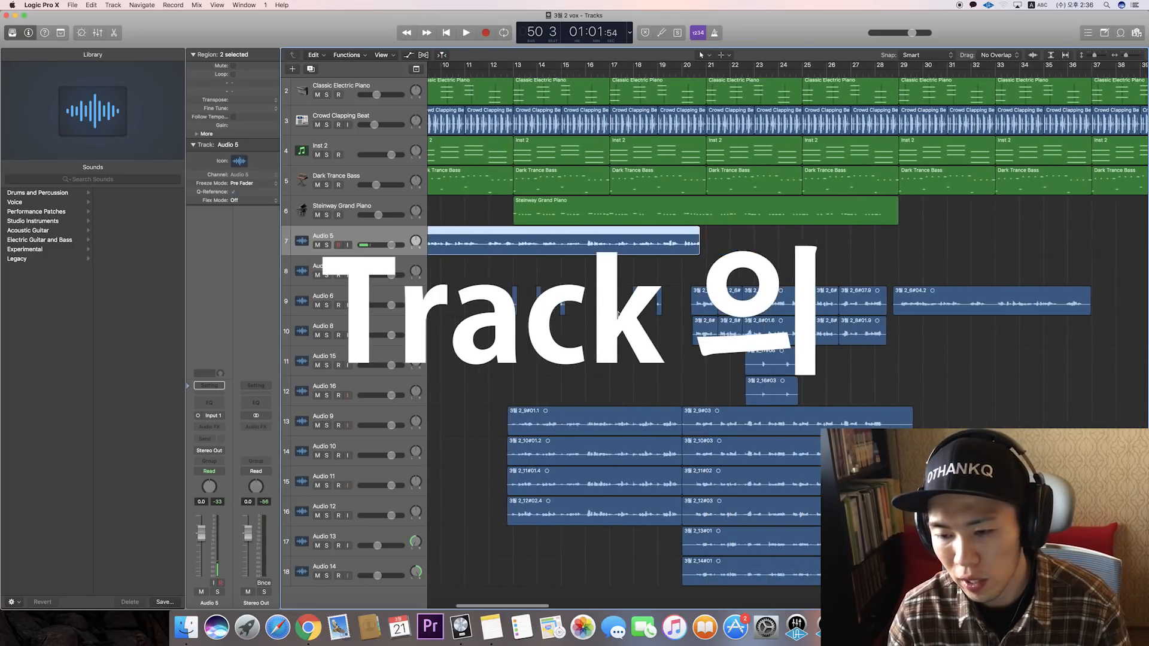
pyautogui.scroll(3, 718, 351)
pyautogui.scroll(-8, 736, 360)
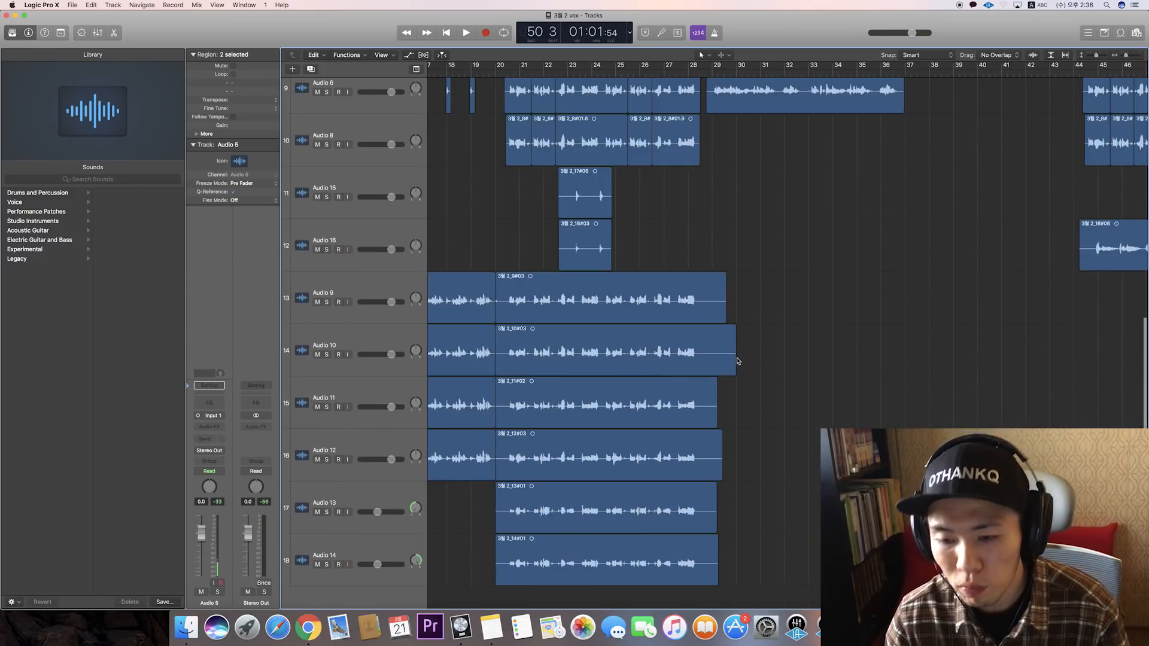
pyautogui.click(707, 72)
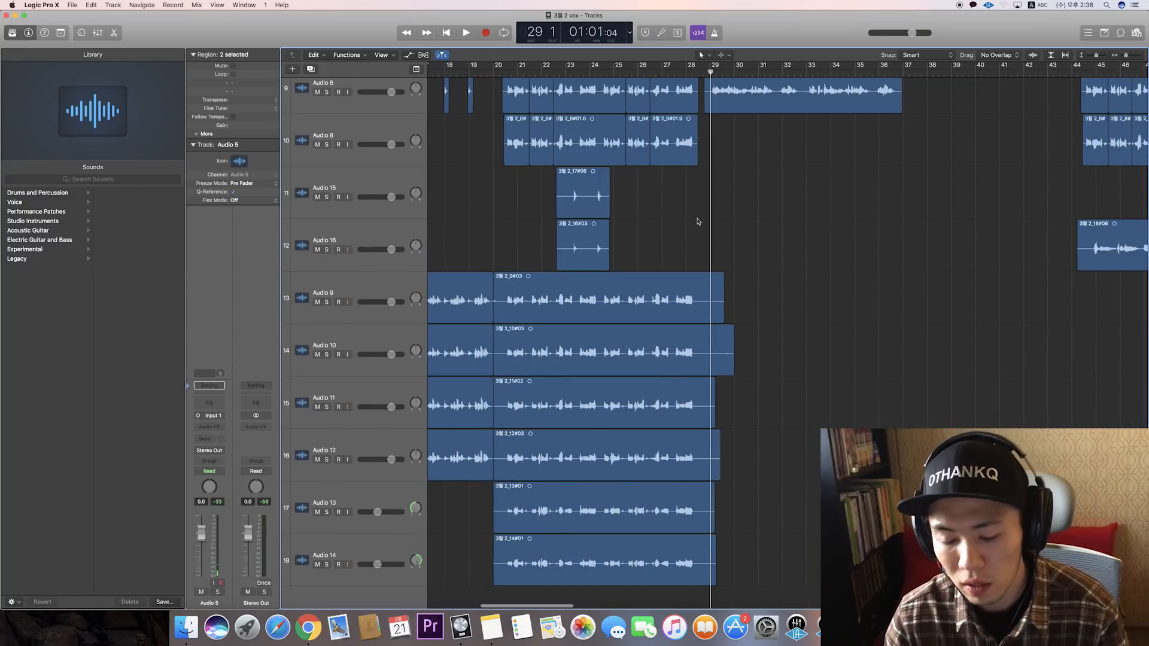
pyautogui.scroll(10, 740, 299)
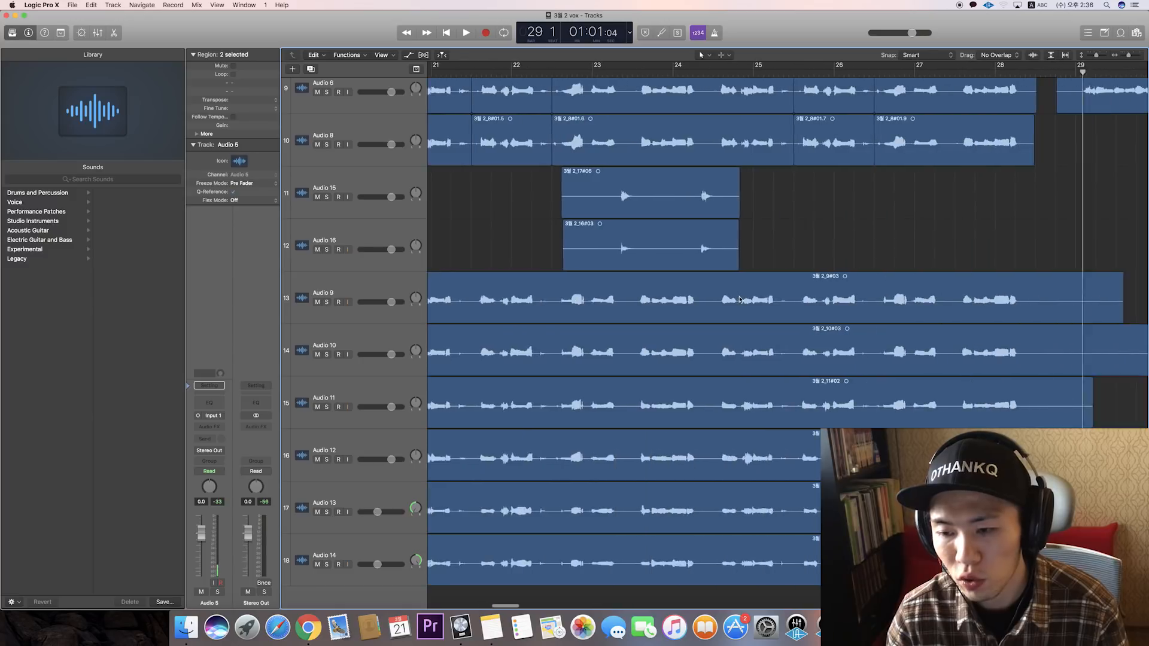
pyautogui.hscroll(5, 740, 300)
pyautogui.click(351, 342)
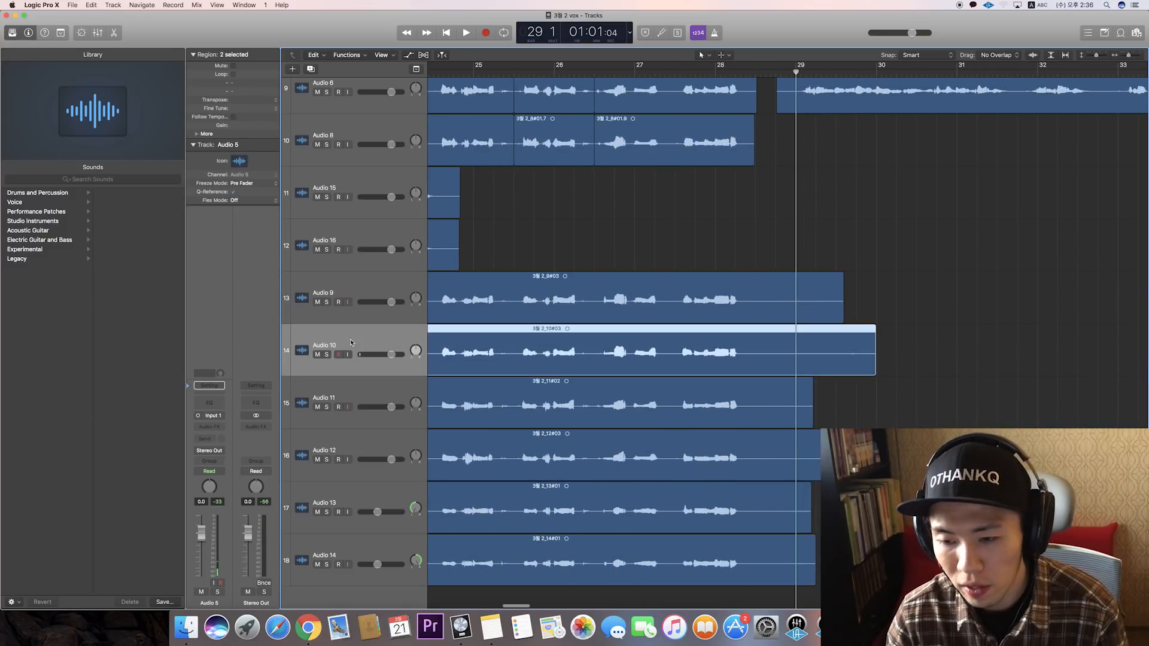
pyautogui.click(326, 354)
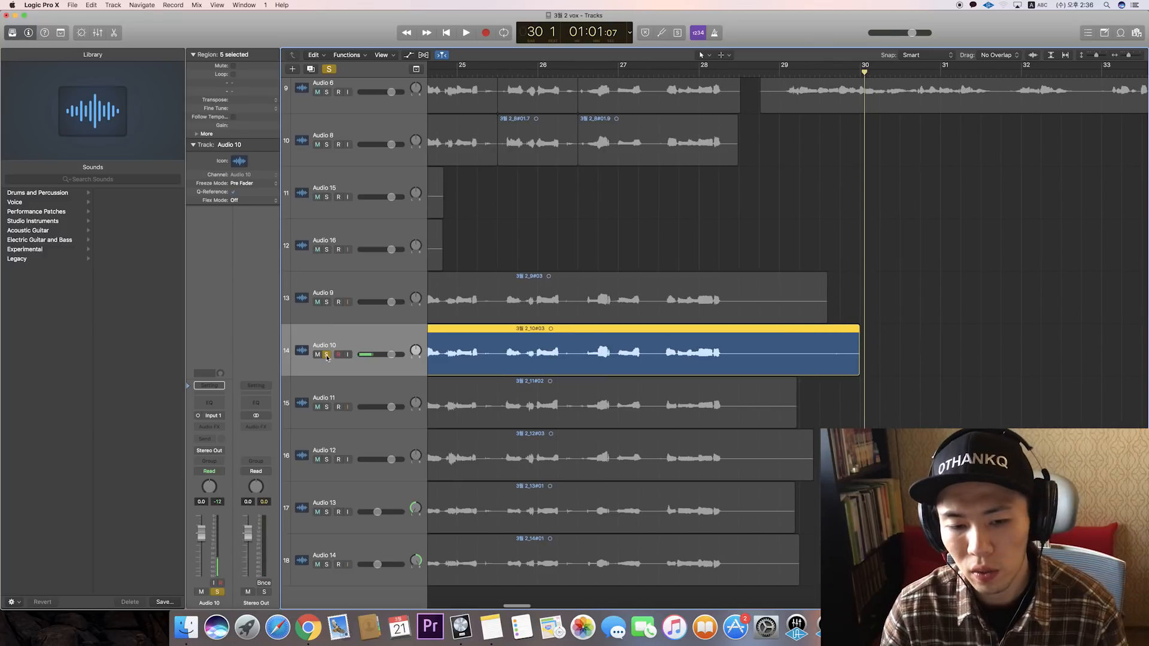
pyautogui.click(327, 355)
# - Trim the ends of the vocal regions on tracks Audio 9 to Audio 14 to just past bar 28, after the last phrase
pyautogui.moveTo(856, 371); pyautogui.dragTo(730, 372)
pyautogui.moveTo(823, 317); pyautogui.dragTo(730, 319)
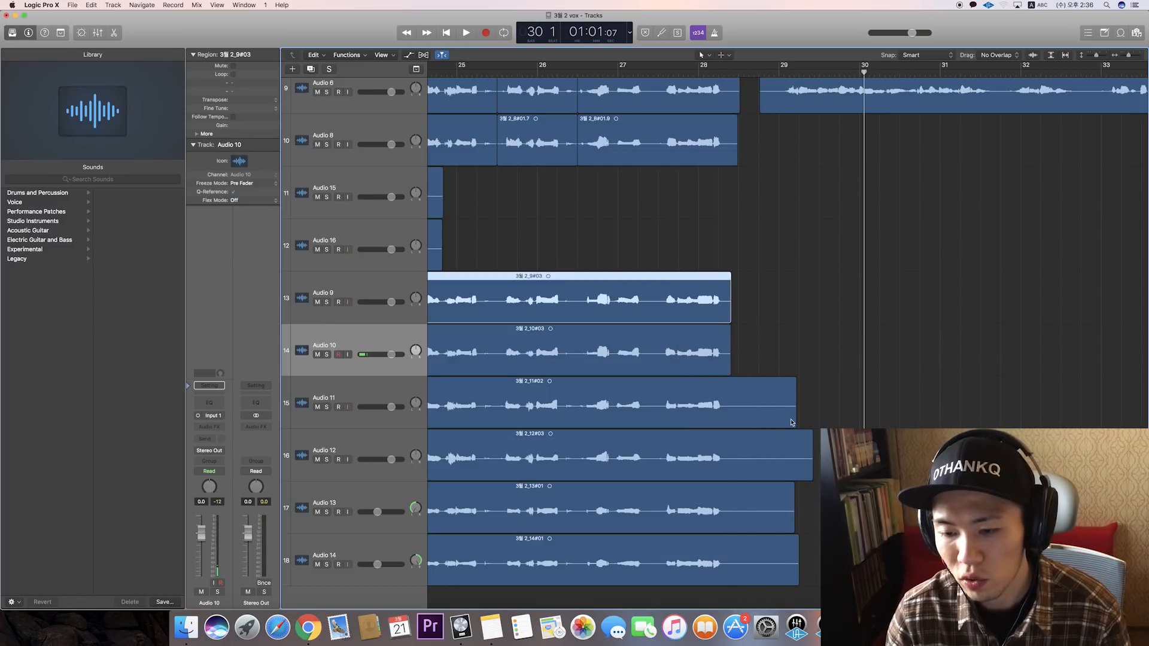
pyautogui.moveTo(794, 423); pyautogui.dragTo(729, 424)
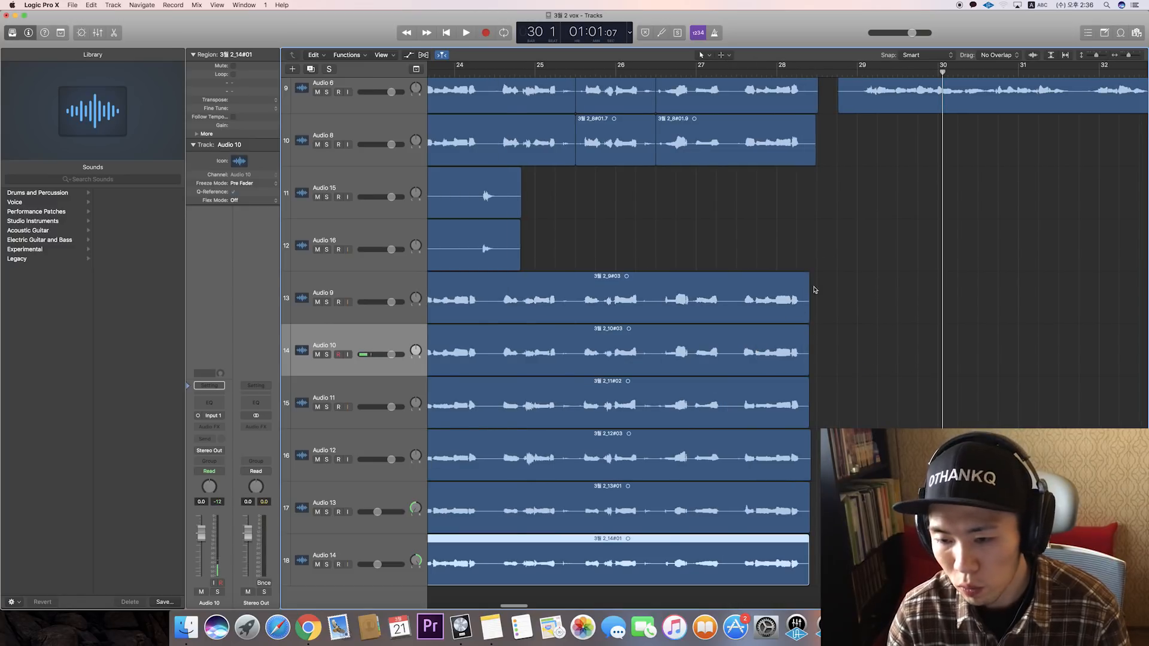
# - Select the six trimmed regions, add a short fade-out to their ends with the Fade tool and play back the ending
pyautogui.scroll(5, 825, 414)
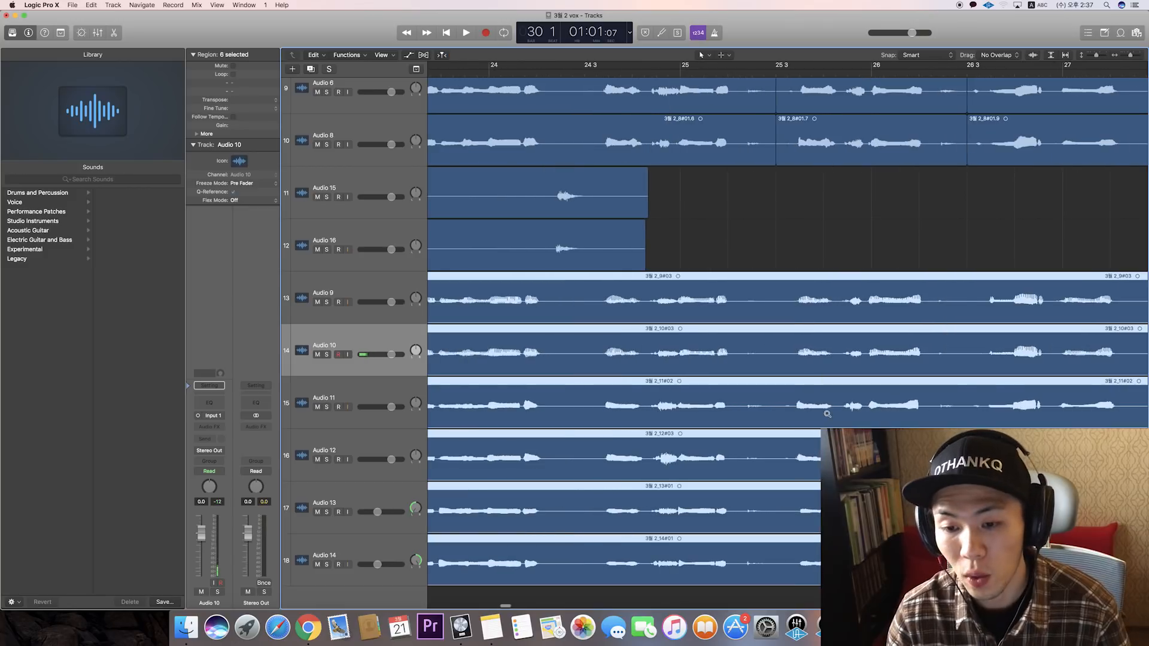
pyautogui.hscroll(8, 826, 414)
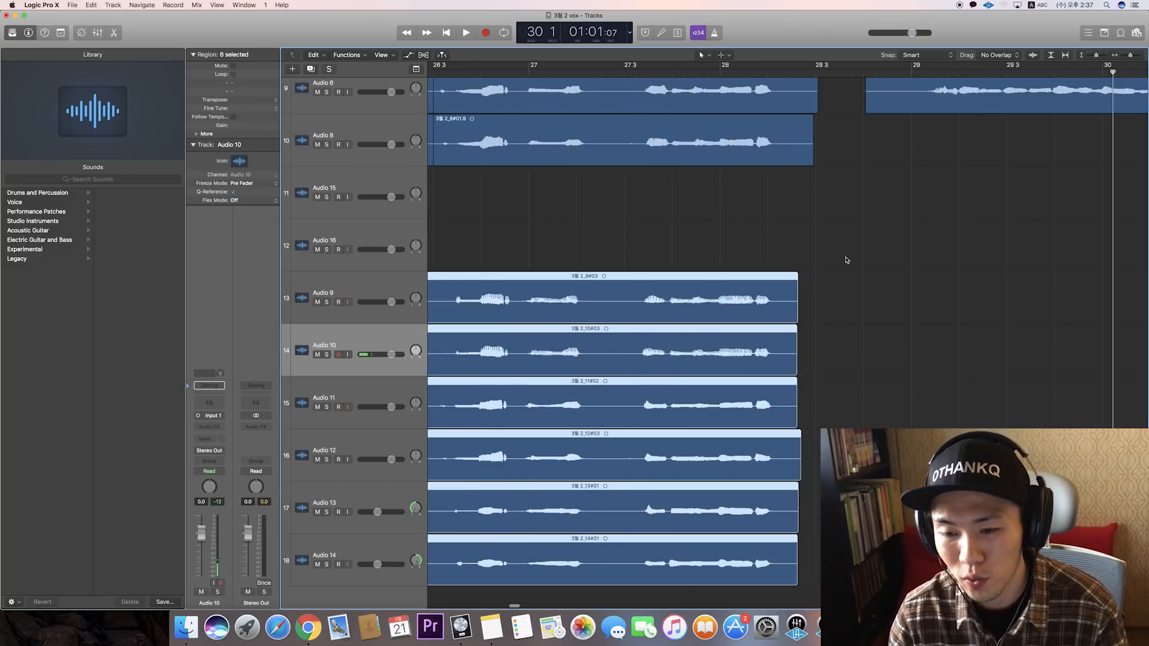
pyautogui.press('space')
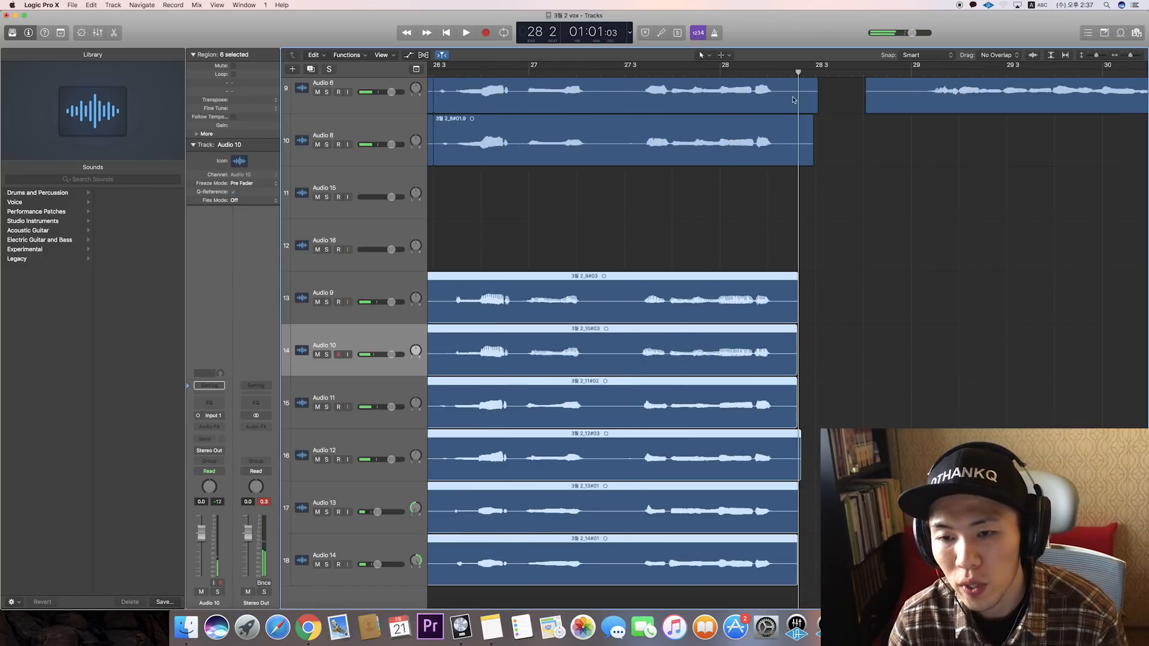
pyautogui.press('space')
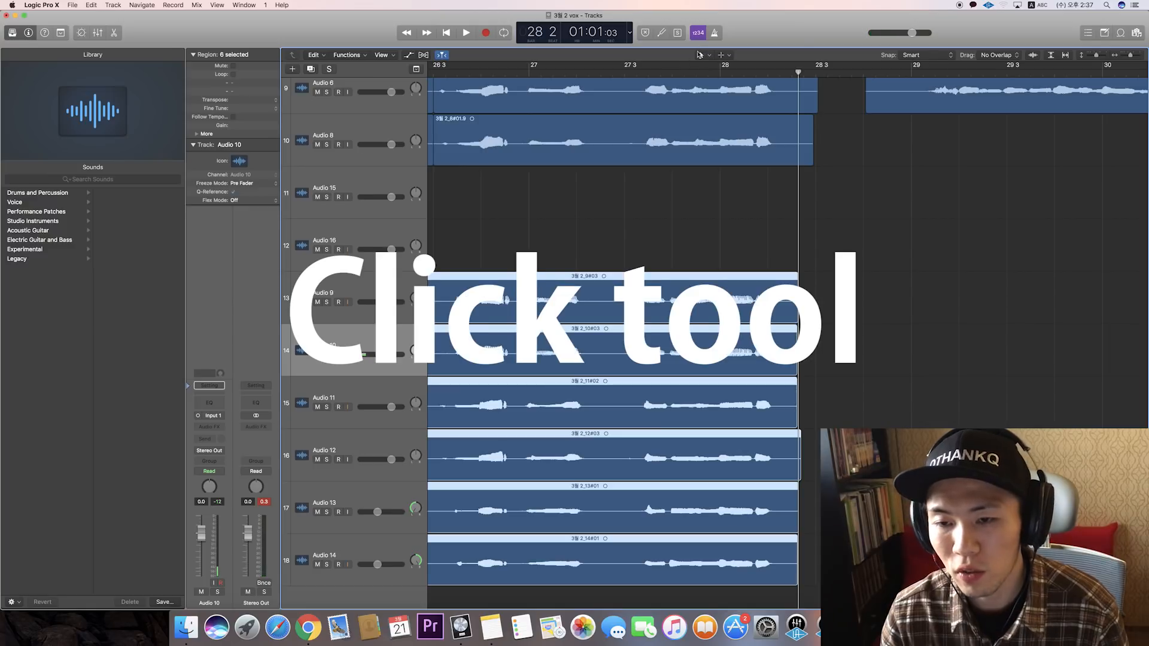
pyautogui.click(709, 56)
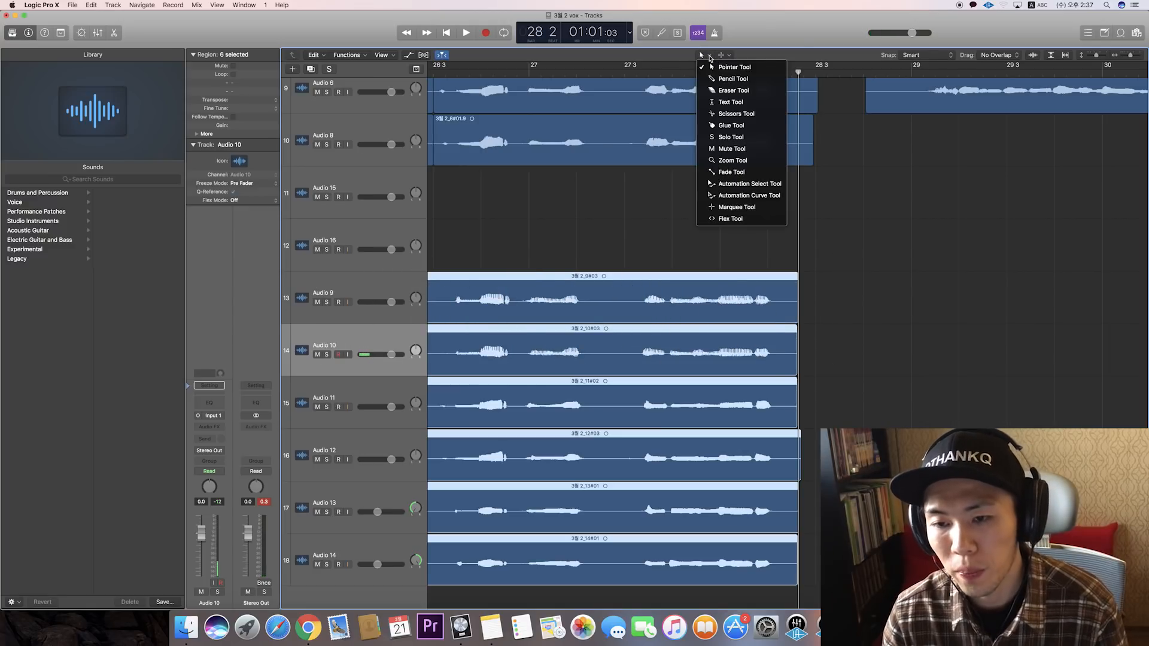
pyautogui.click(731, 172)
pyautogui.moveTo(734, 547); pyautogui.dragTo(734, 548)
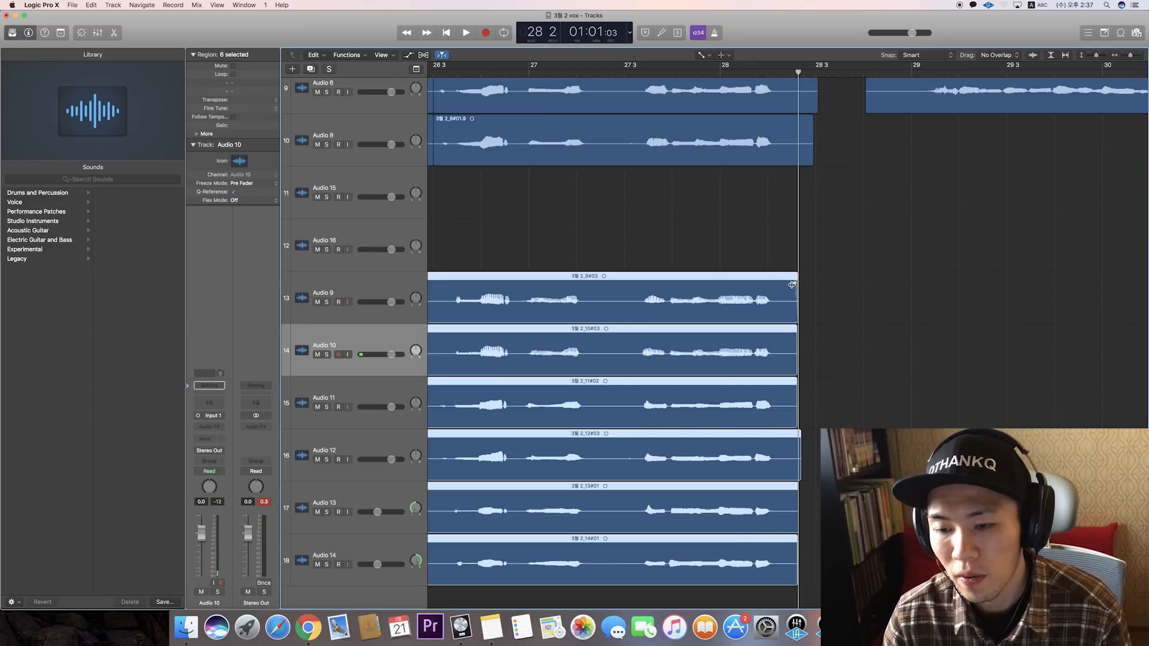
pyautogui.moveTo(792, 285); pyautogui.dragTo(776, 286)
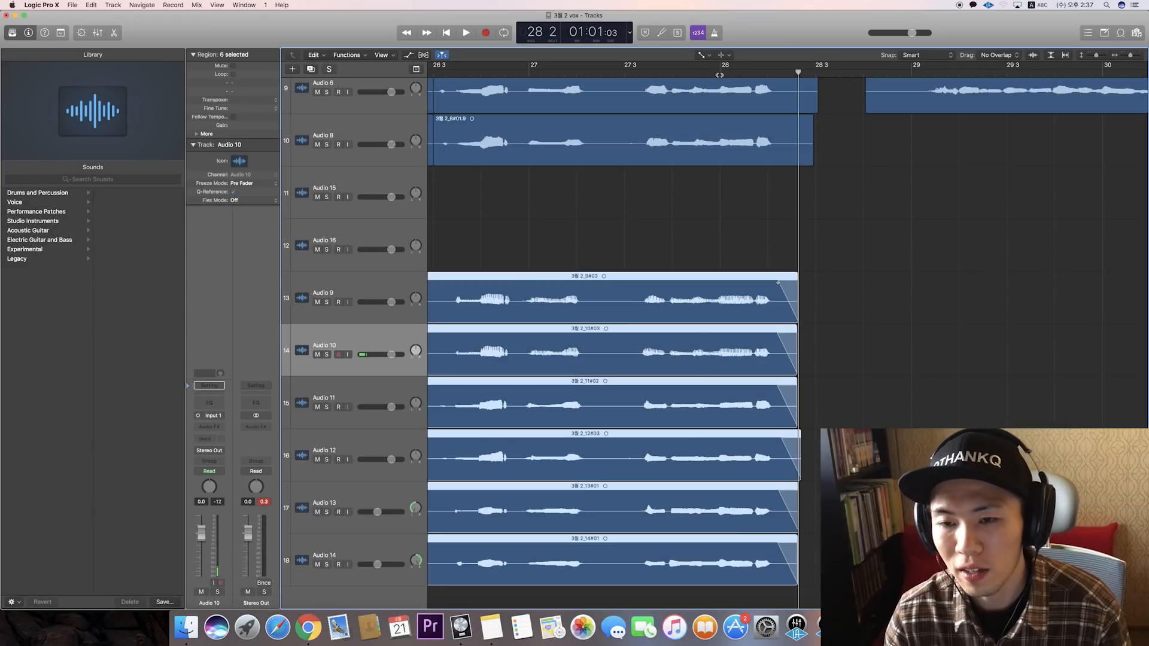
pyautogui.doubleClick(697, 70)
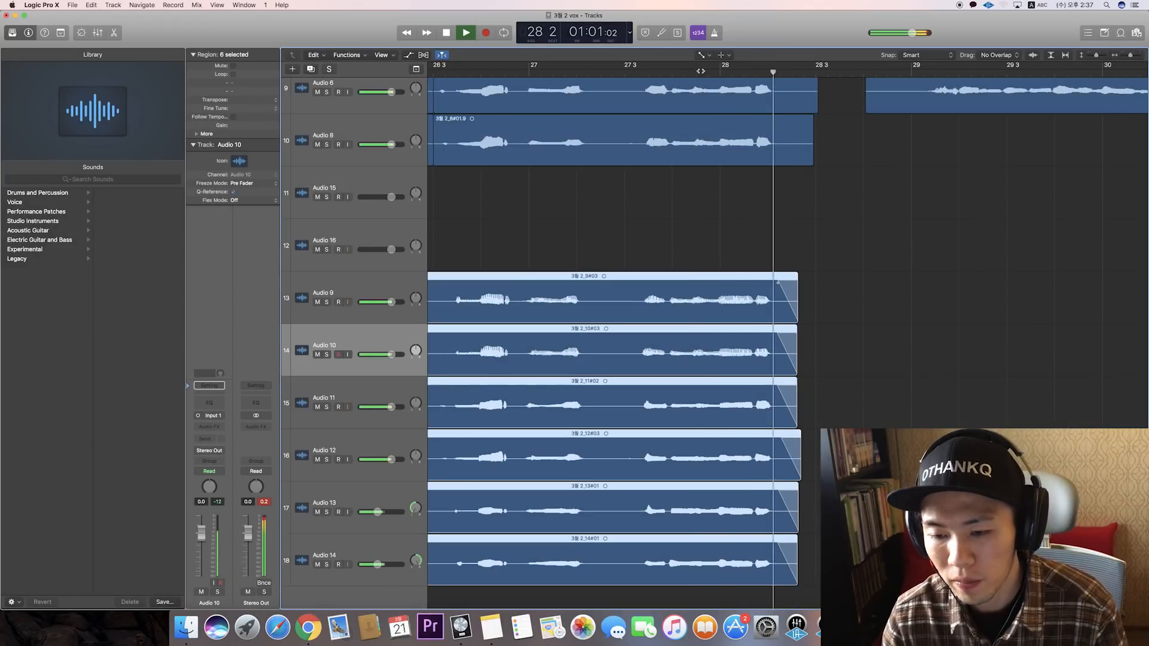
pyautogui.press('space')
# - Trim the starts of the six selected vocal regions to about midway between bars 20 and 21 with the Pointer tool
pyautogui.hscroll(-5, 673, 268)
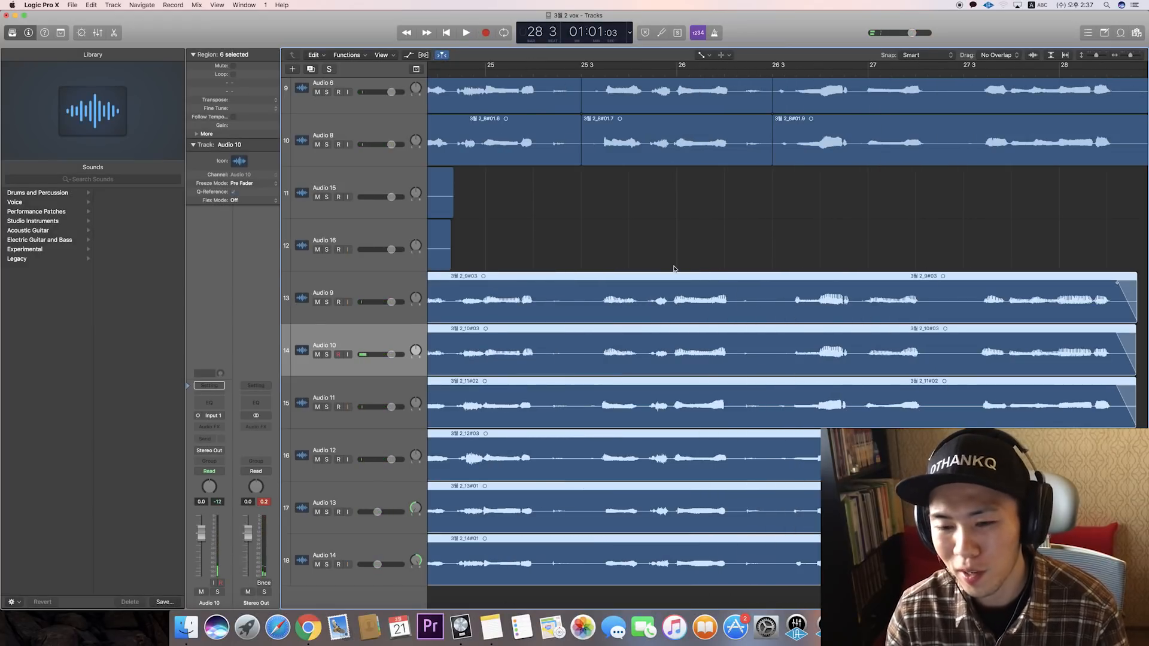
pyautogui.hscroll(-10, 674, 268)
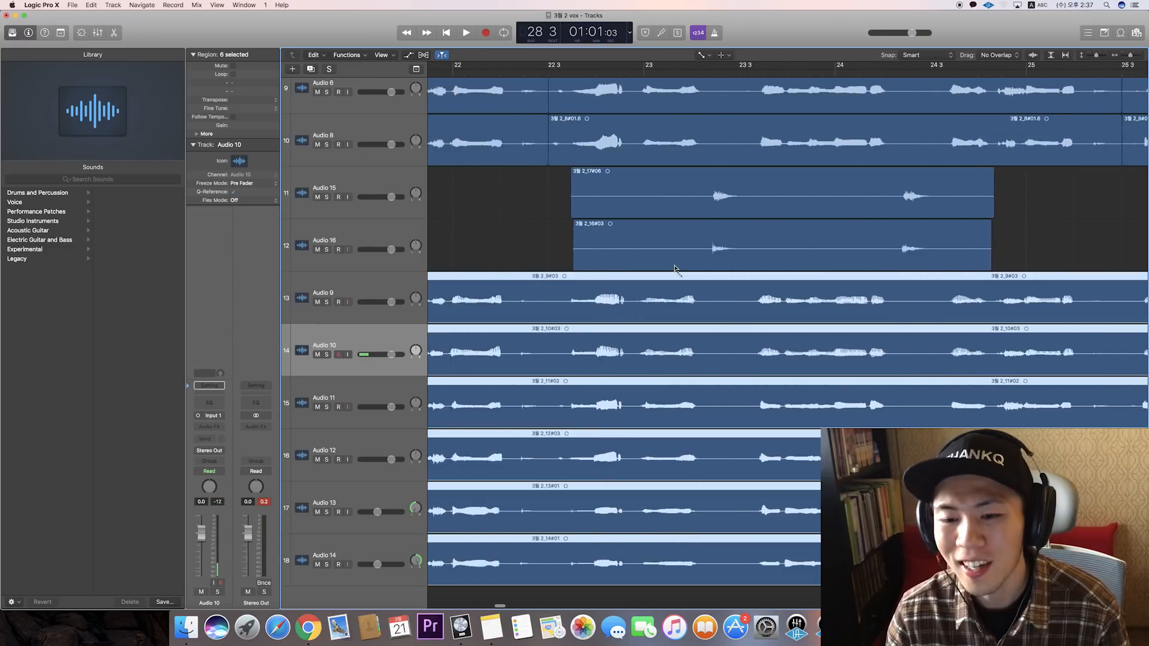
pyautogui.hscroll(-7, 676, 269)
pyautogui.hscroll(-5, 789, 244)
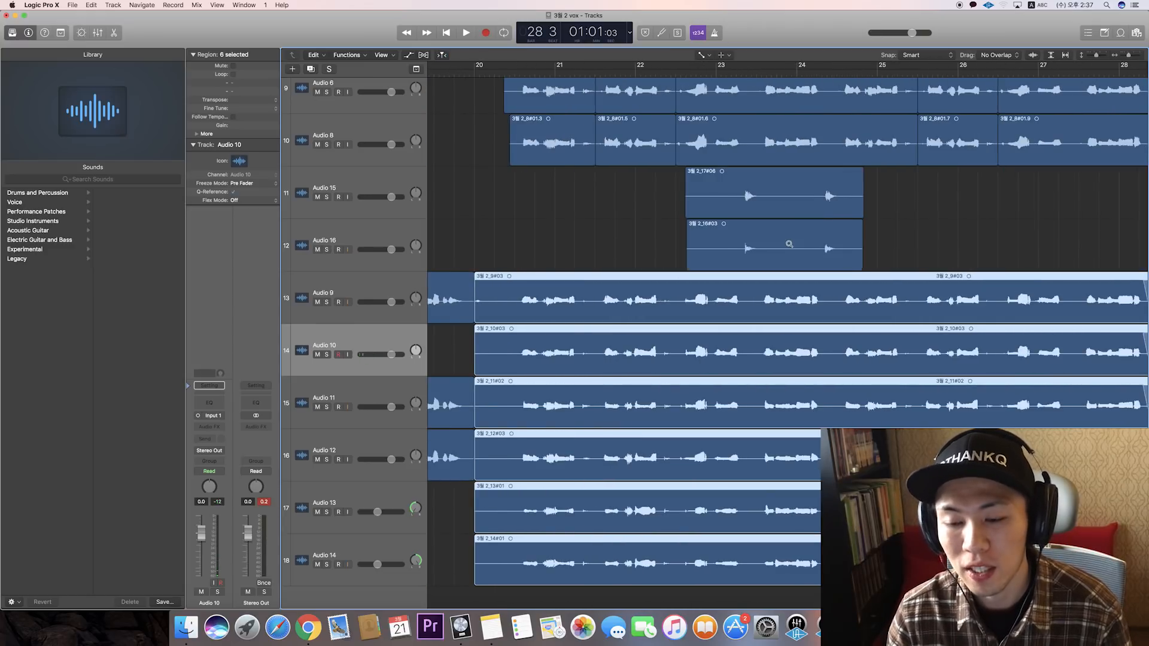
pyautogui.hscroll(6, 789, 244)
pyautogui.hscroll(-4, 757, 253)
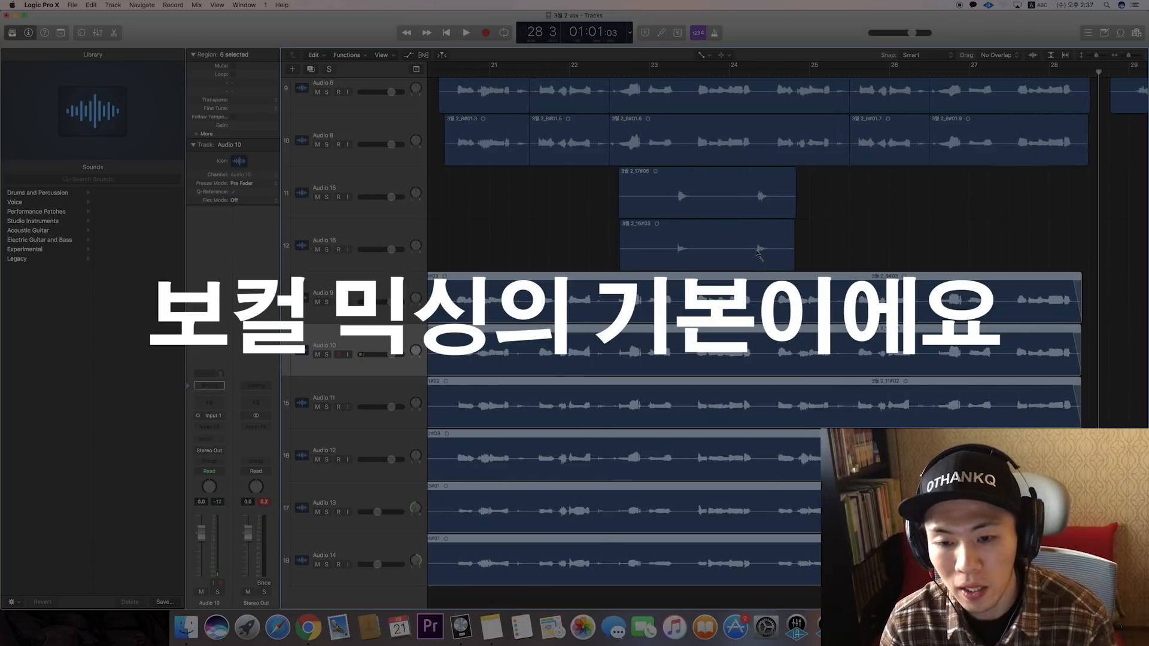
pyautogui.hscroll(-7, 649, 213)
pyautogui.click(702, 55)
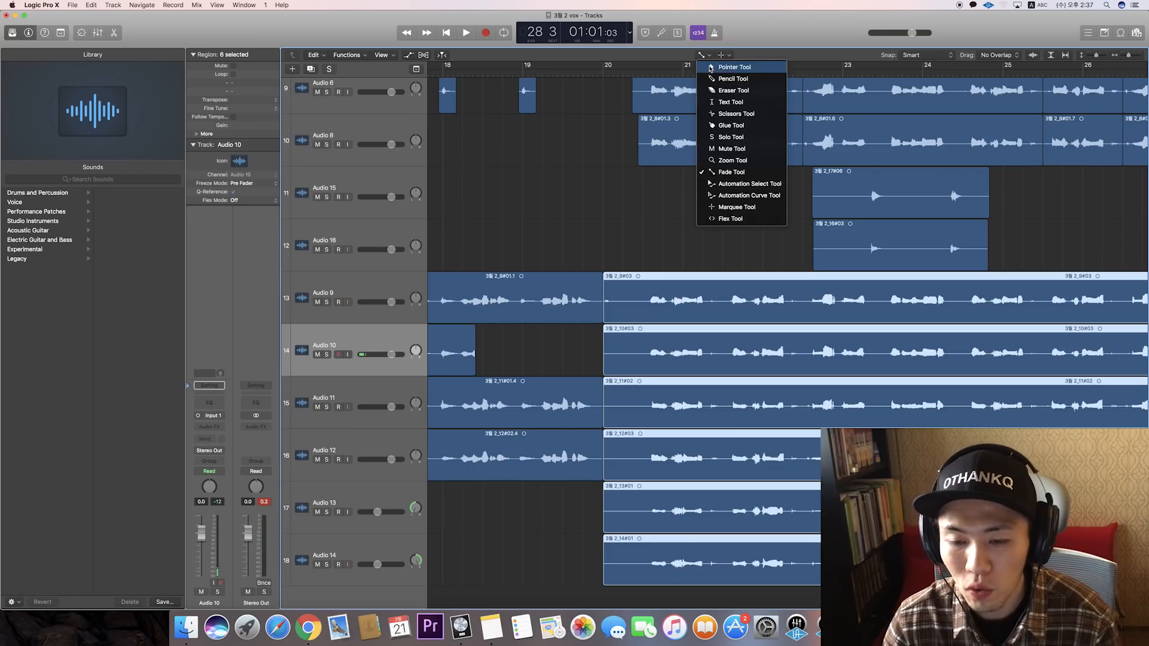
pyautogui.click(734, 67)
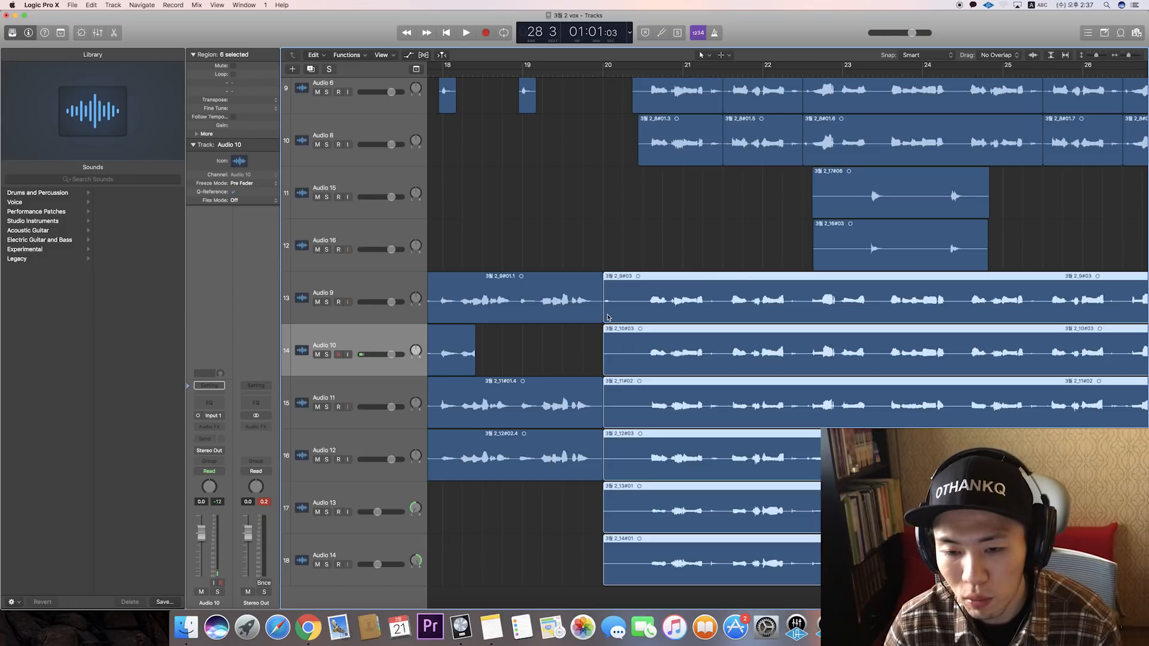
pyautogui.moveTo(604, 318); pyautogui.dragTo(644, 318)
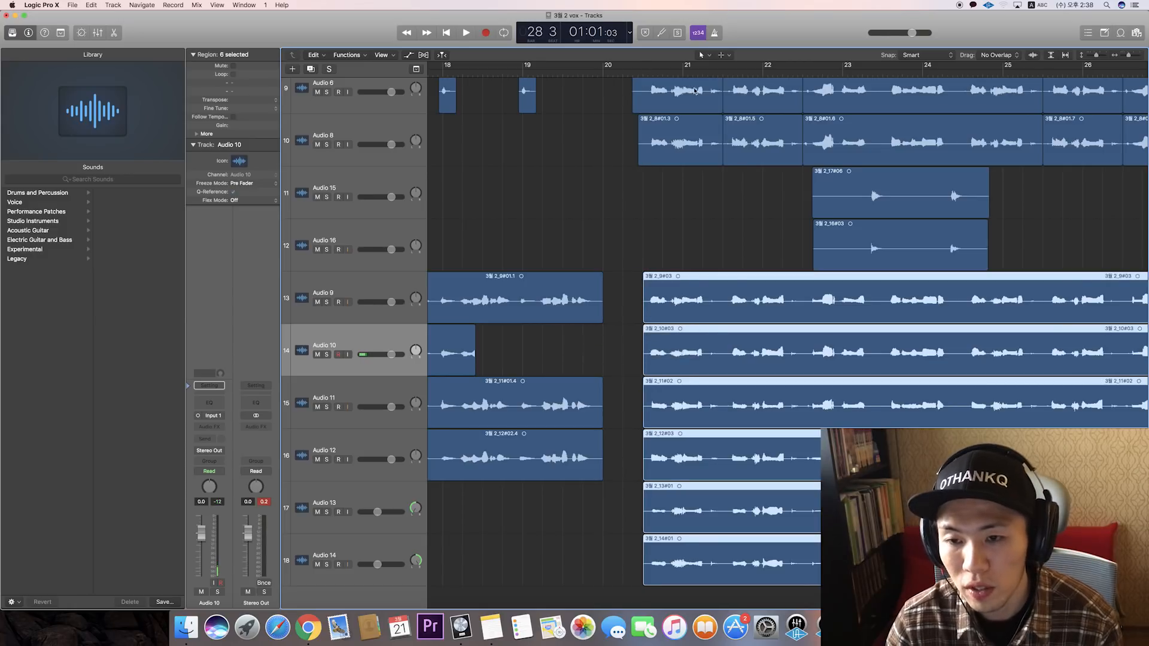
# - Add a short fade-in to the starts of the six selected regions with the Fade tool and review both ends
pyautogui.click(702, 55)
pyautogui.click(718, 172)
pyautogui.moveTo(644, 283); pyautogui.dragTo(651, 283)
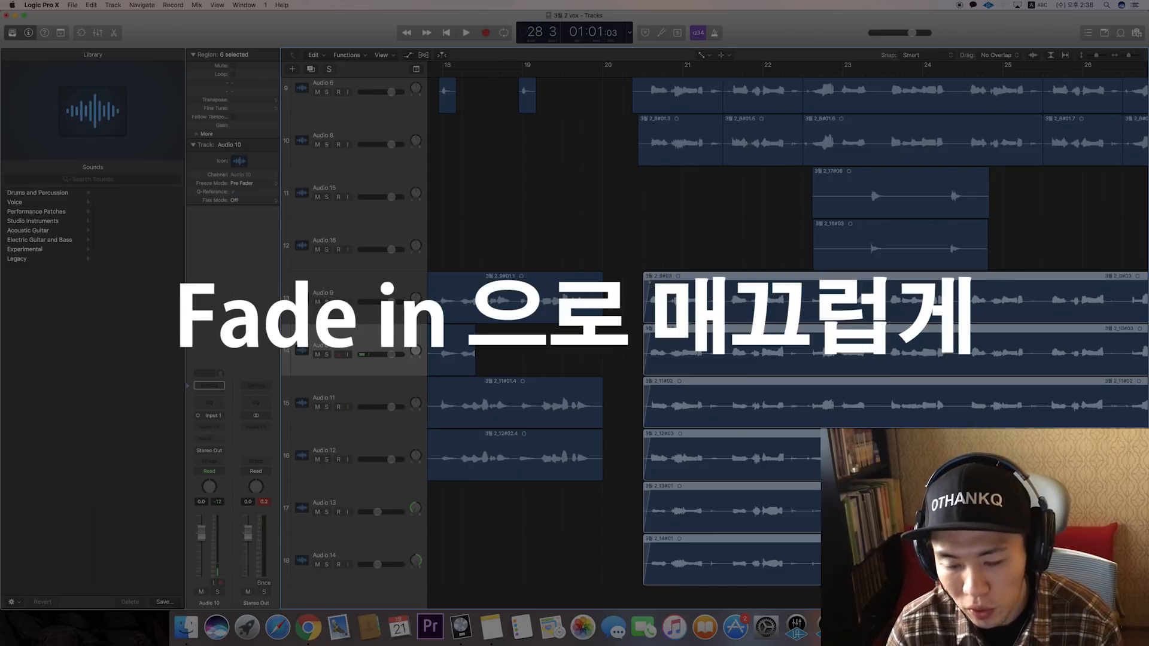
pyautogui.hscroll(10, 690, 318)
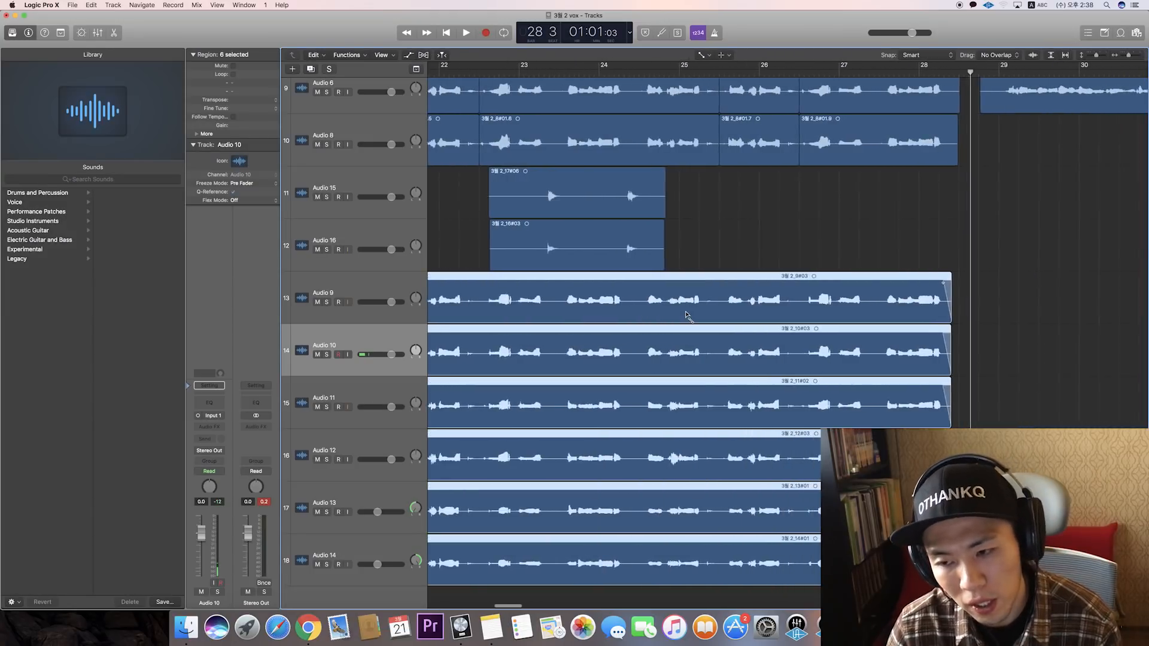
pyautogui.hscroll(-10, 690, 318)
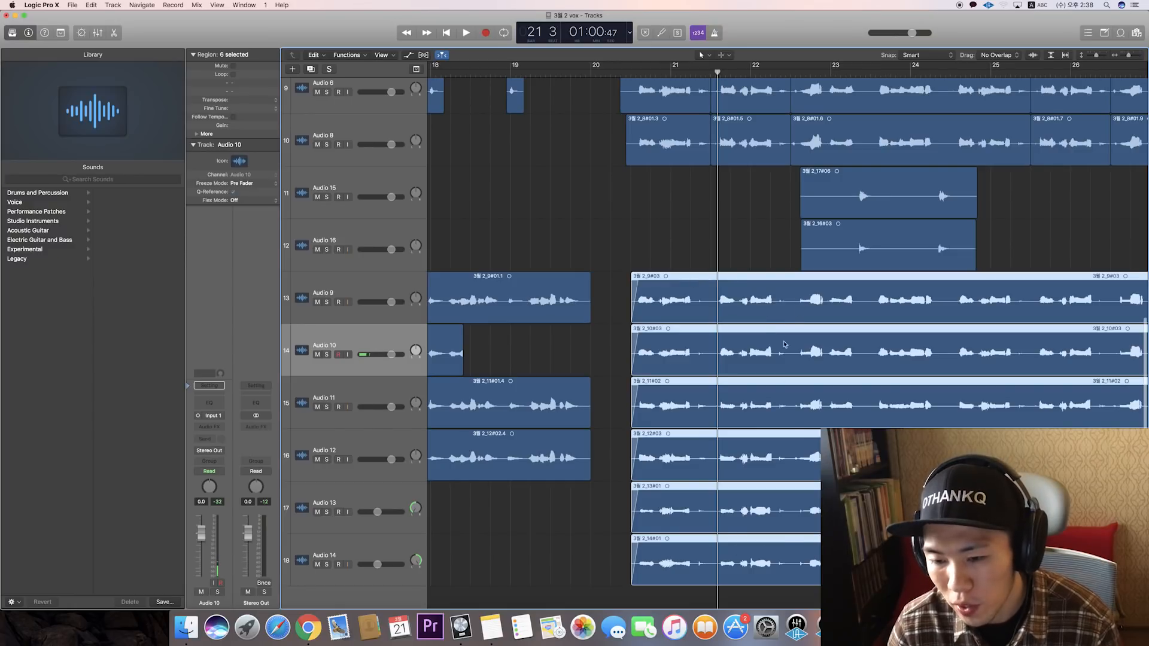
# - Set the Command-click tool to Marquee and delete the quiet gap from about 21 2 to just past 21 3 on tracks Audio 9 to Audio 14
pyautogui.scroll(10, 721, 366)
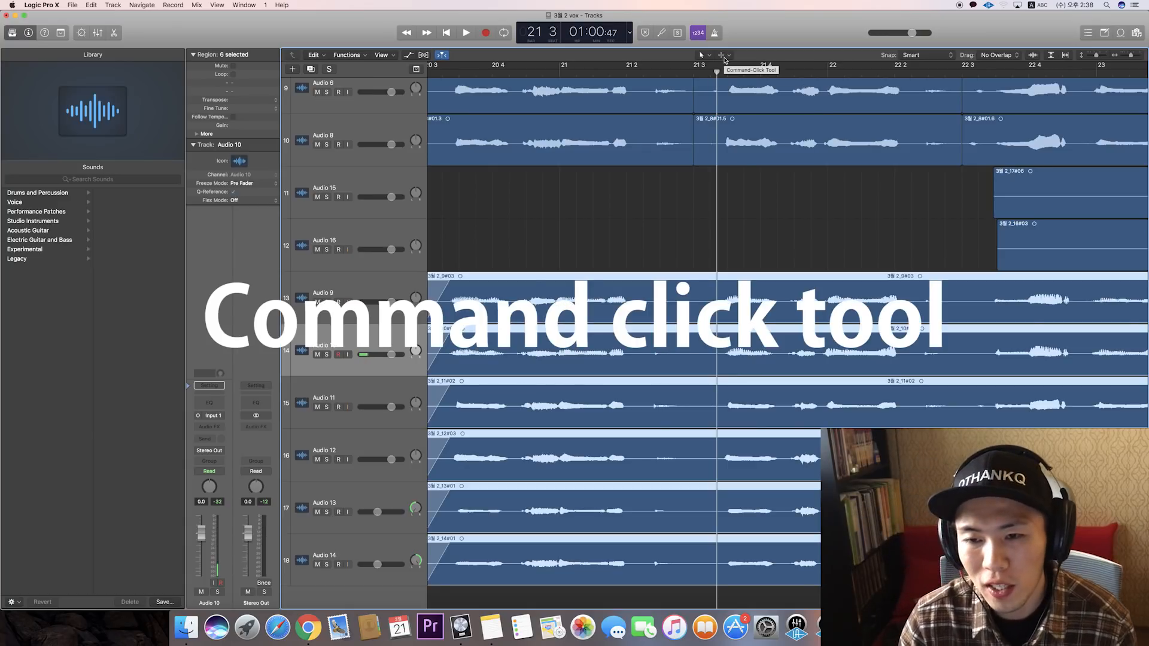
pyautogui.click(722, 55)
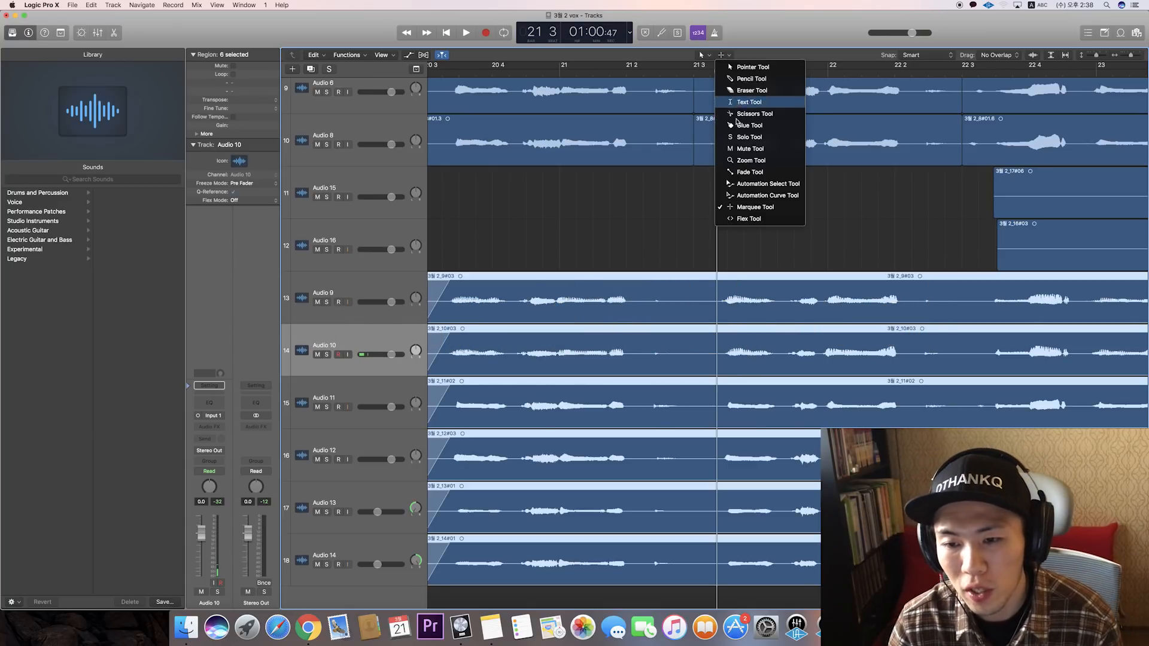
pyautogui.click(748, 211)
pyautogui.hscroll(-3, 694, 264)
pyautogui.moveTo(694, 264); pyautogui.dragTo(781, 584)
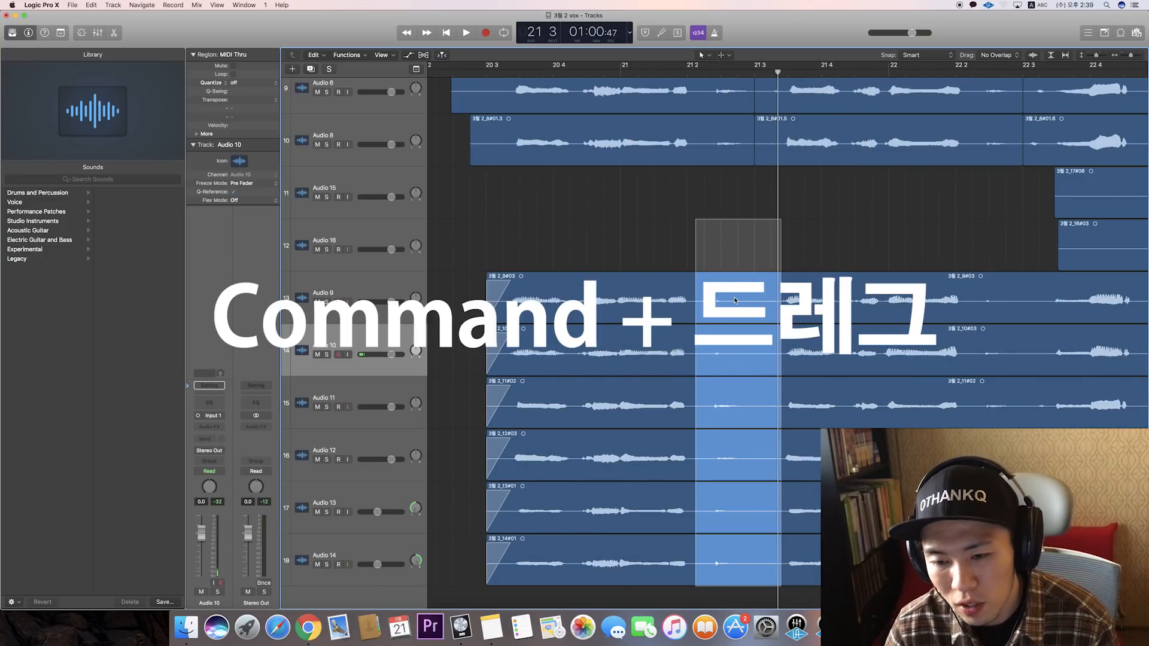
pyautogui.click(735, 300)
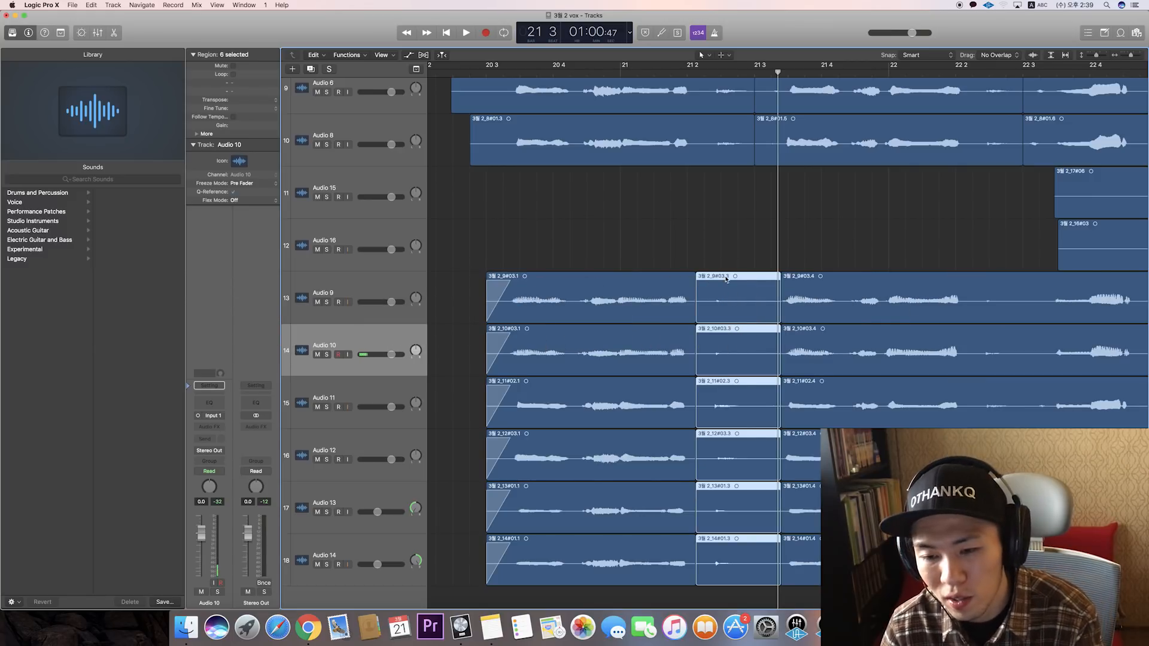
pyautogui.press('Delete')
# - Delete the gap between phrases from about 22 2 to just past 22 3 on the six vocal tracks using a marquee selection
pyautogui.hscroll(4, 772, 350)
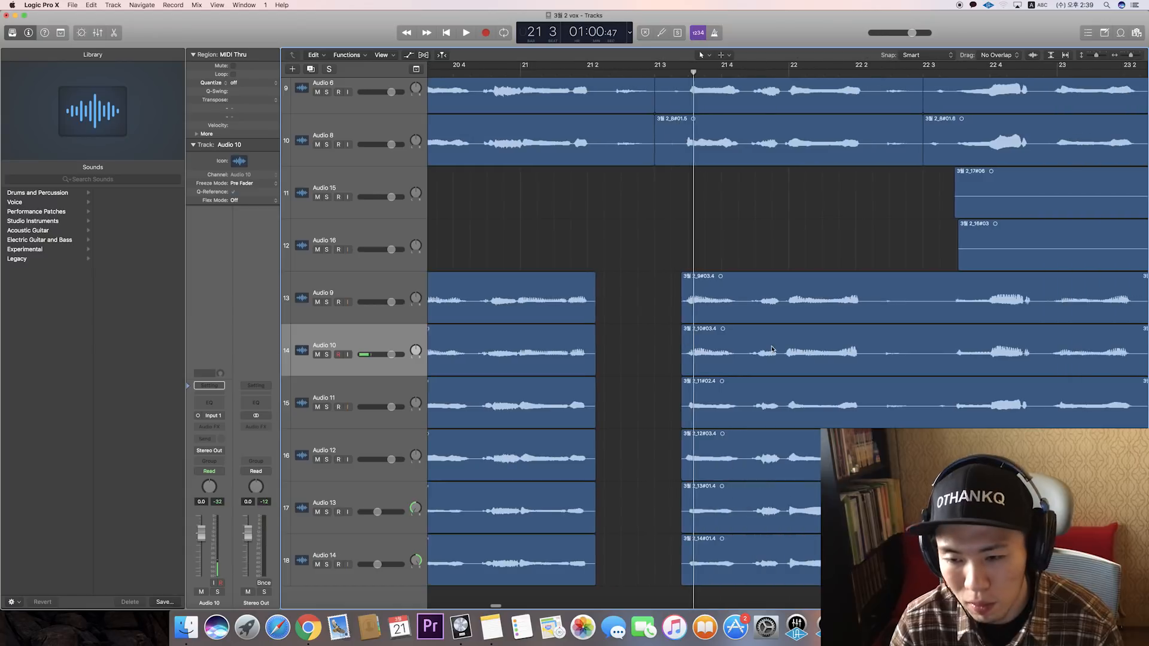
pyautogui.moveTo(856, 266); pyautogui.dragTo(939, 425)
pyautogui.click(894, 309)
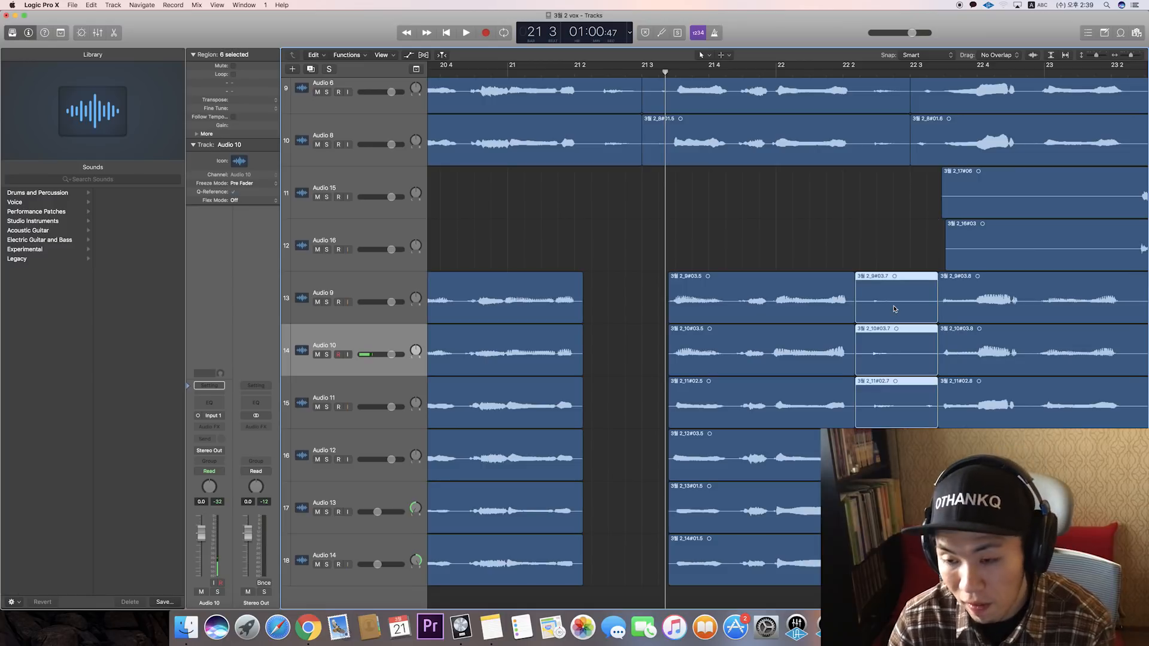
pyautogui.press('Delete')
# - Select the six first-phrase regions and add a short fade-out to their ends just past 21 2 with the Fade tool
pyautogui.hscroll(-3, 719, 319)
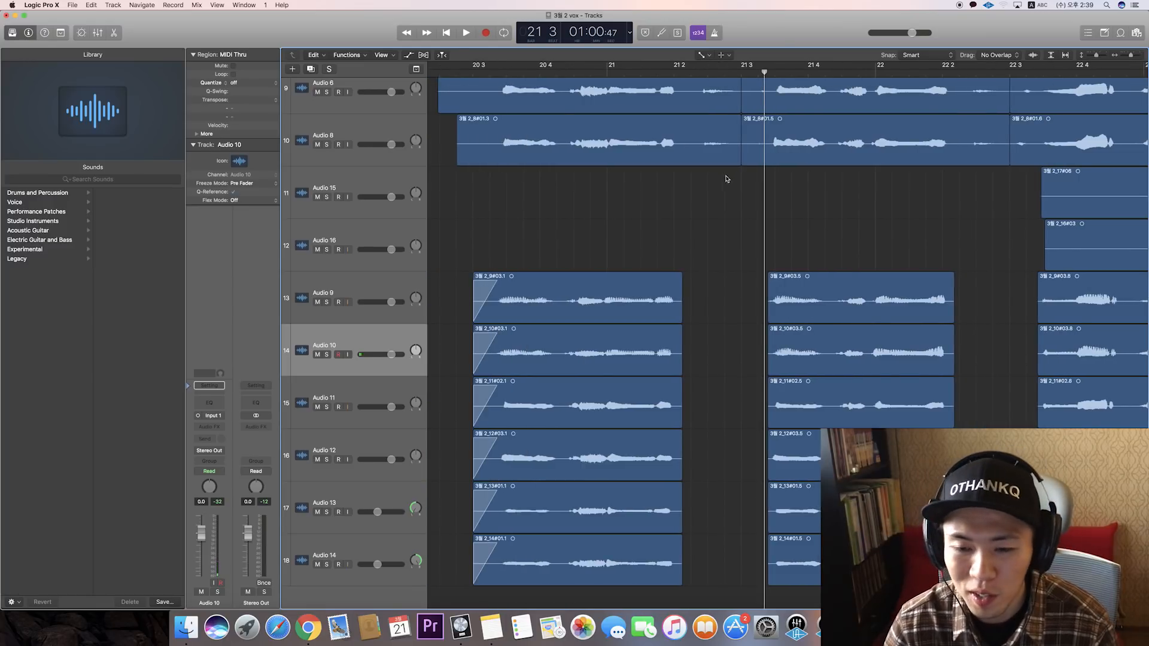
pyautogui.moveTo(721, 299); pyautogui.dragTo(623, 593)
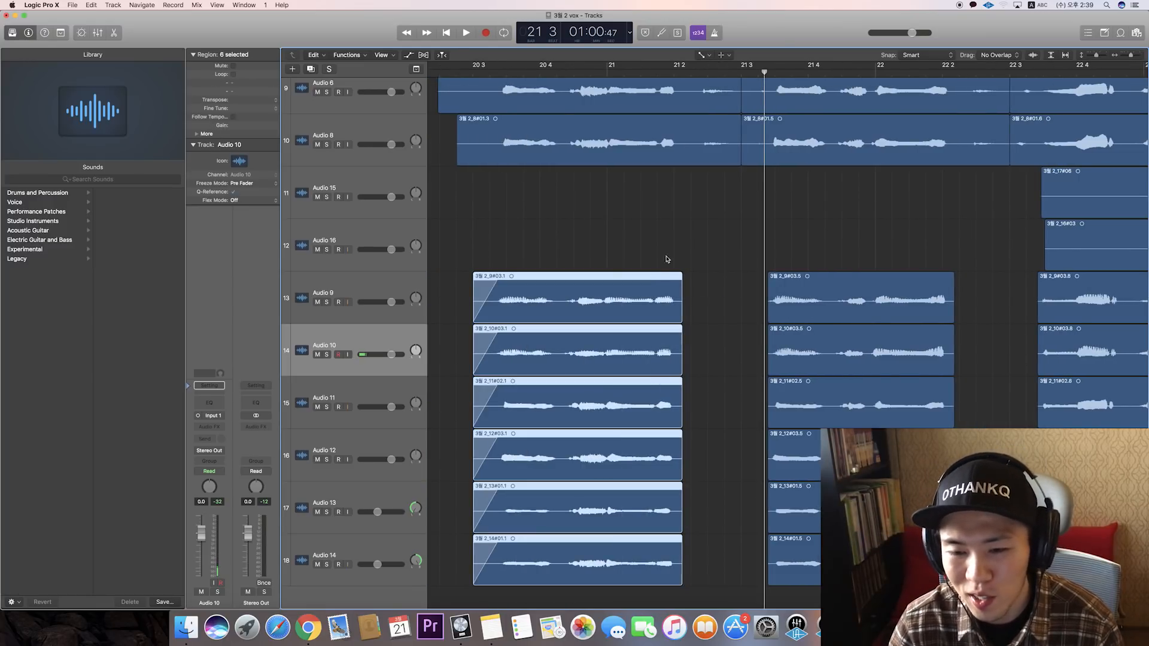
pyautogui.moveTo(678, 283); pyautogui.dragTo(674, 284)
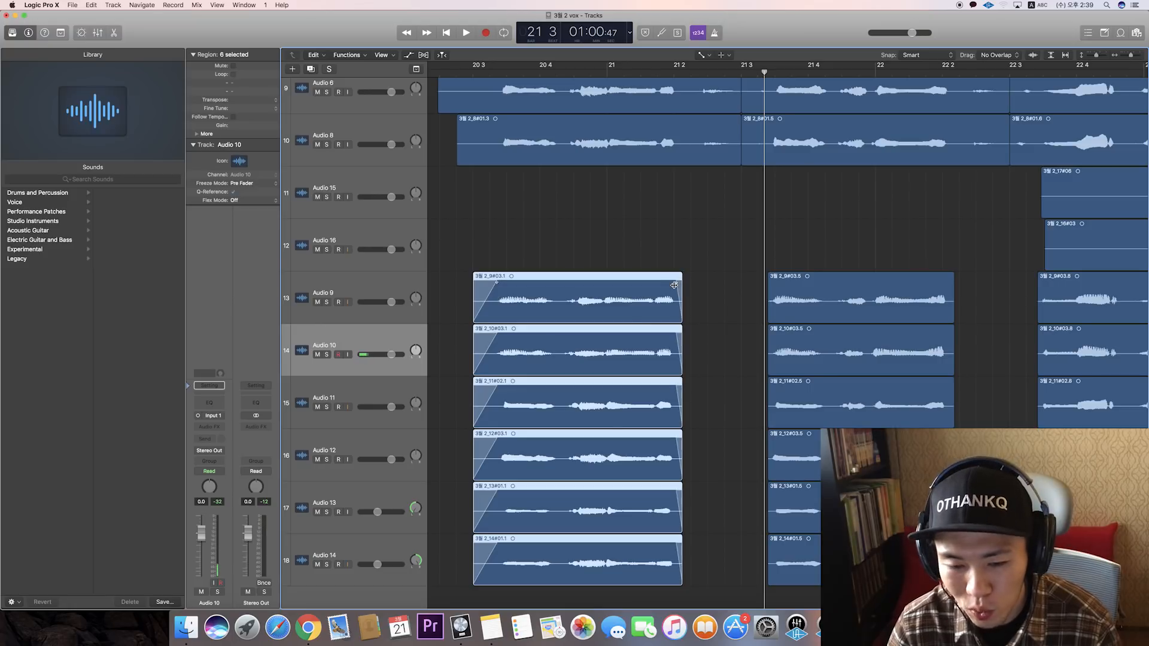
pyautogui.scroll(-5, 548, 343)
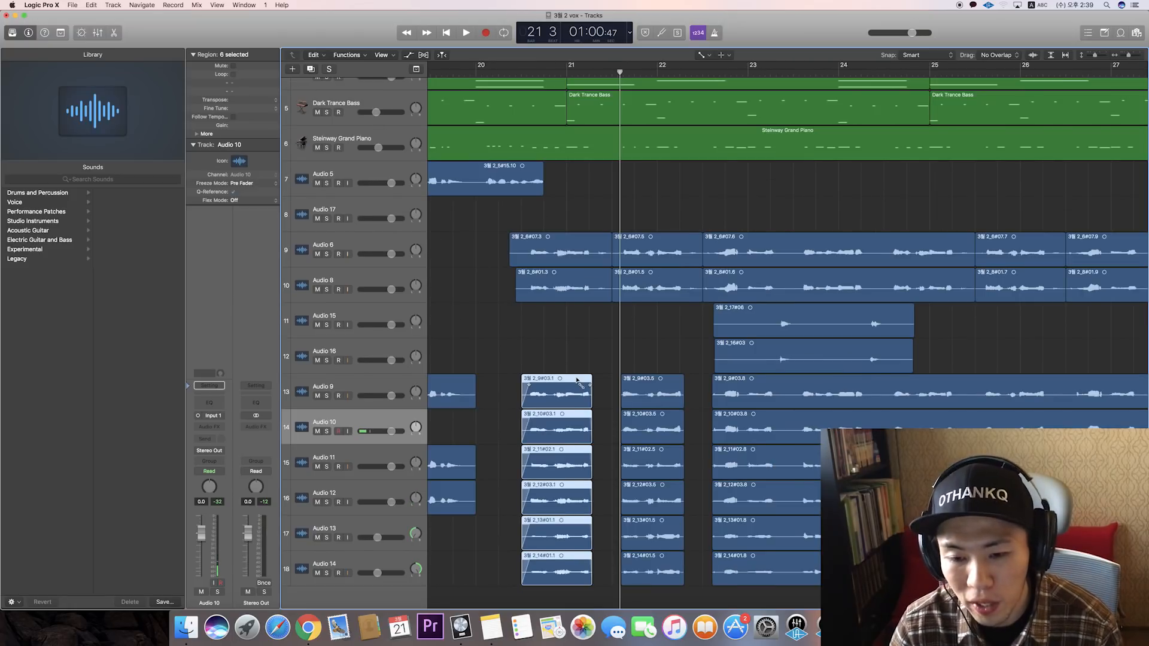
pyautogui.hscroll(-3, 574, 374)
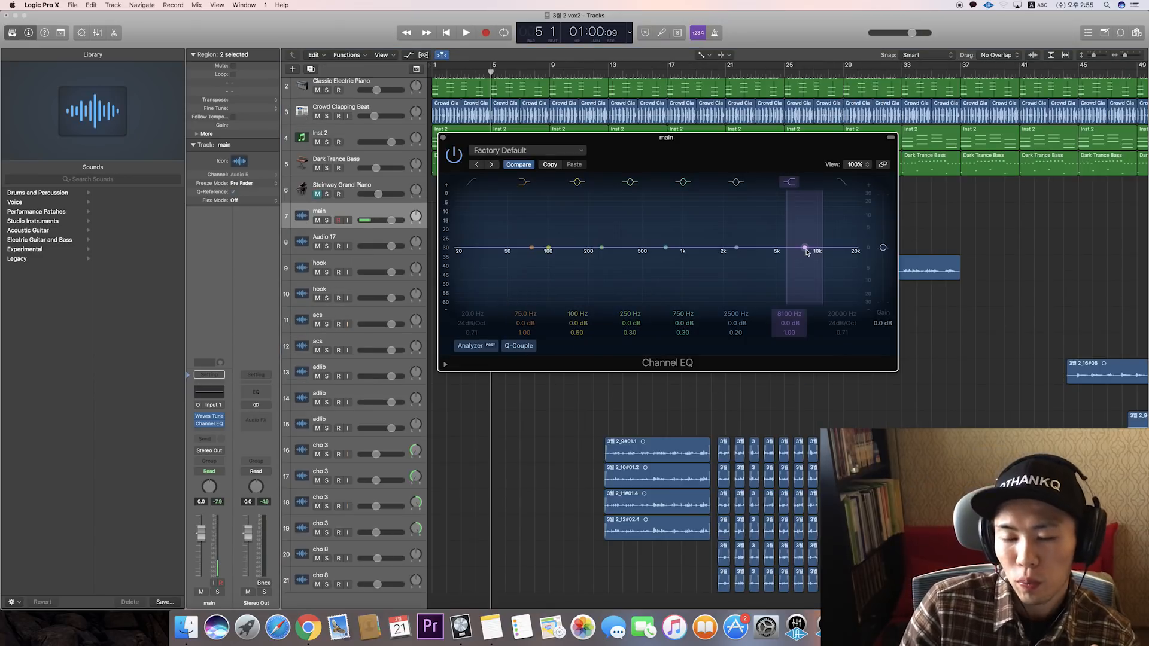
# - Boost the Channel EQ's 8100 Hz band on the main track, insert a mono Compressor and audition the vocal
pyautogui.moveTo(806, 252)
pyautogui.mouseDown()
pyautogui.moveTo(806, 292)
pyautogui.moveTo(808, 241)
pyautogui.mouseUp()
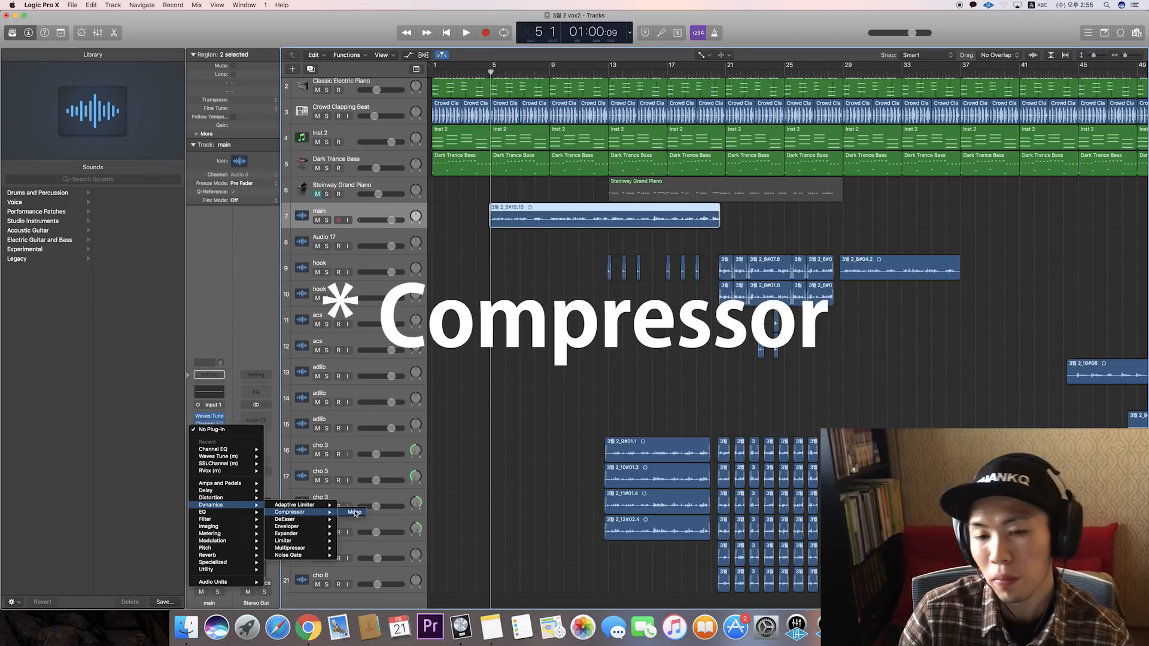
pyautogui.click(354, 513)
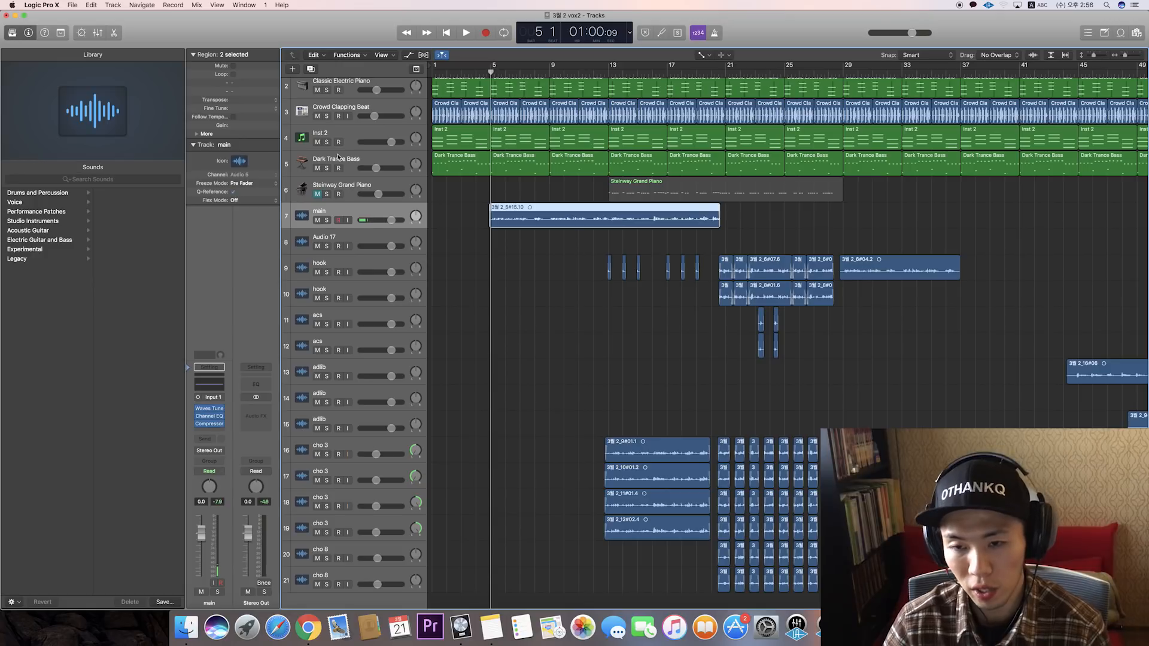
pyautogui.press('space')
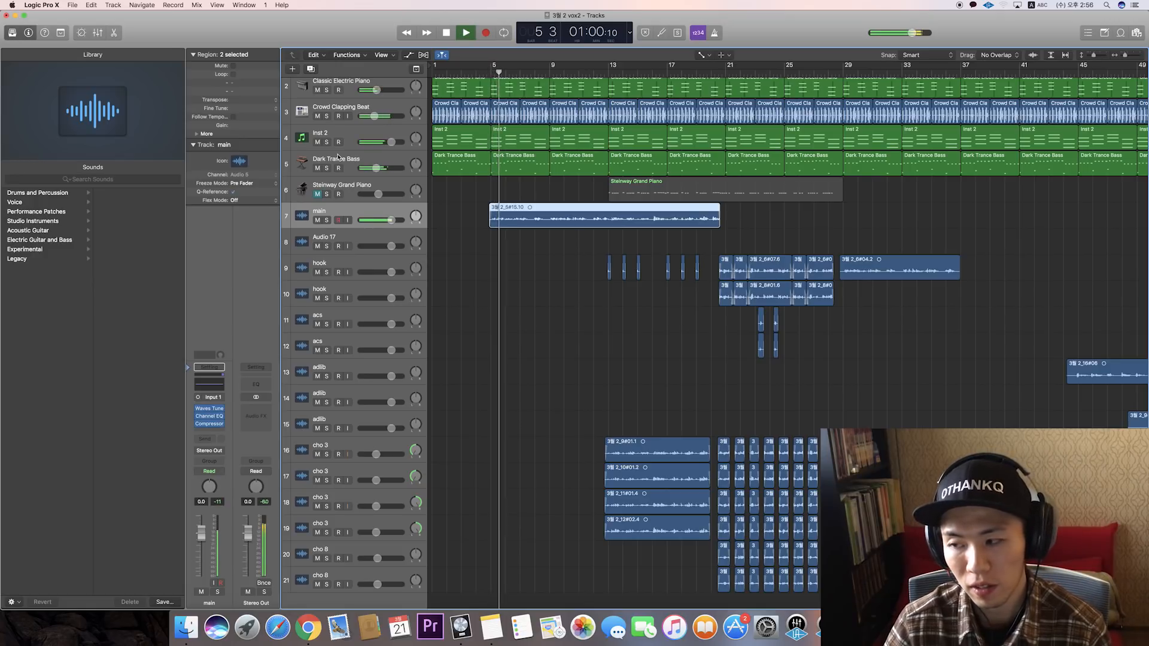
pyautogui.press('space')
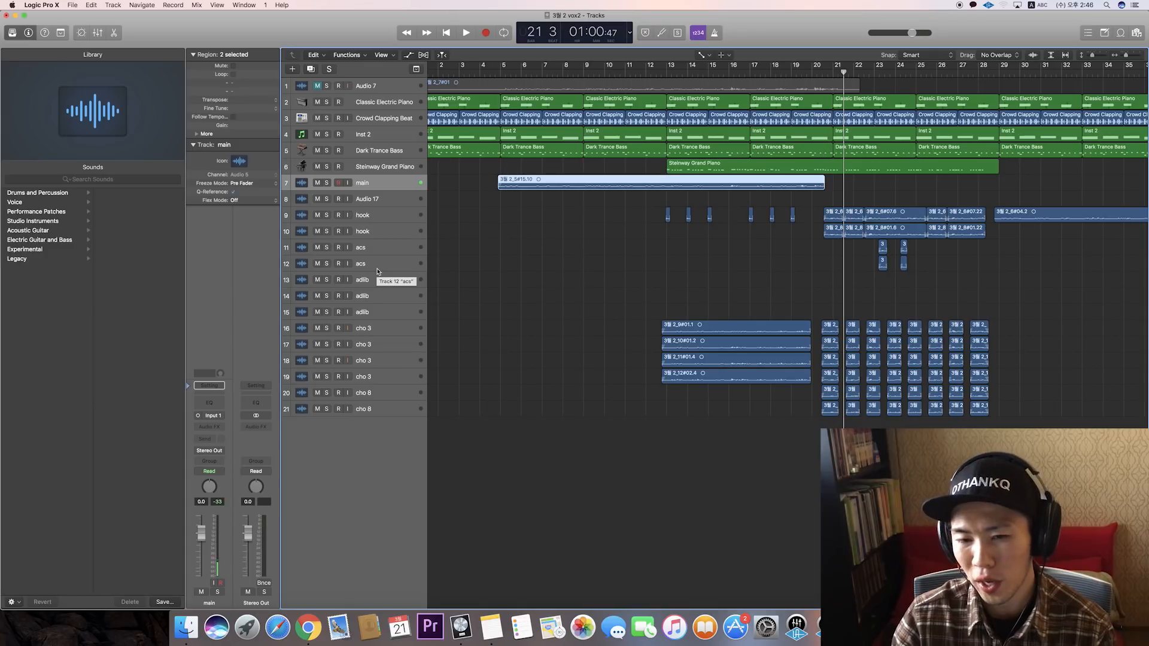
# - Insert the mono Waves Tune plug-in from the Waves Audio Units on the main vocal track
pyautogui.click(220, 428)
pyautogui.moveTo(240, 577)
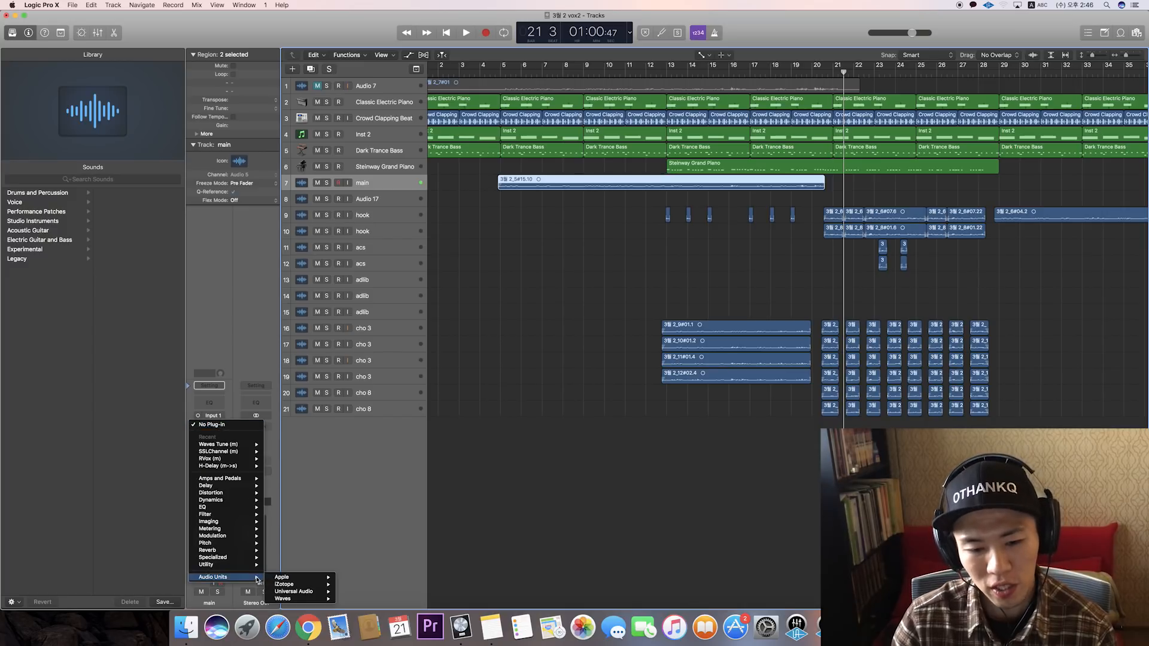
pyautogui.moveTo(305, 600)
pyautogui.scroll(-10, 362, 587)
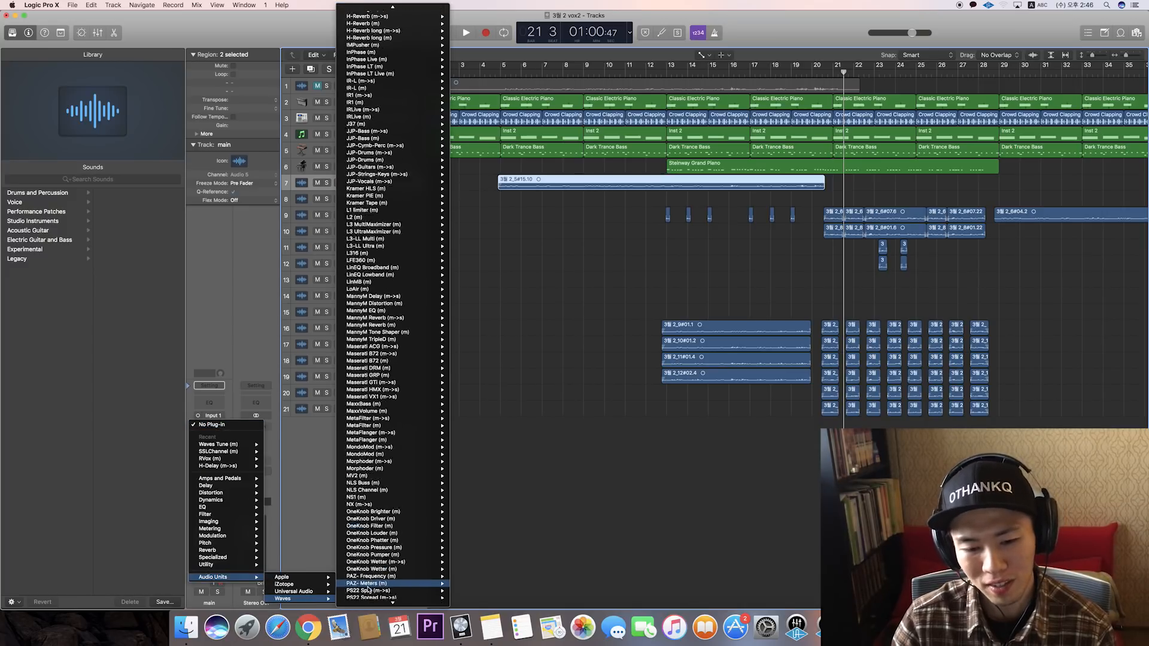
pyautogui.moveTo(367, 526)
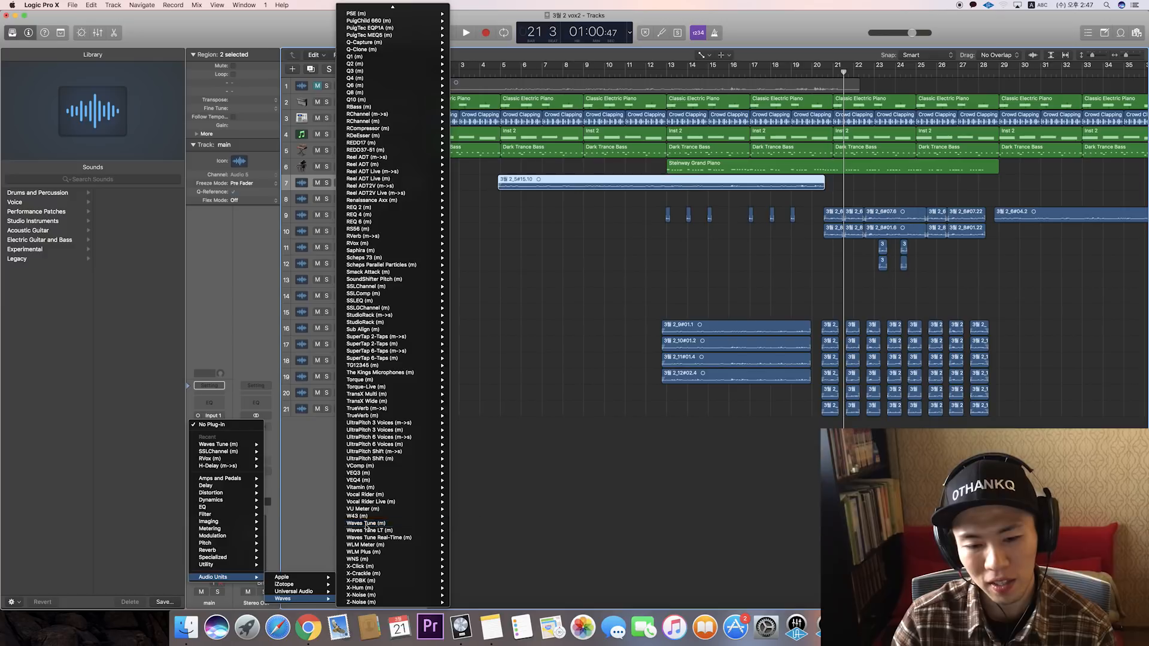
pyautogui.click(467, 523)
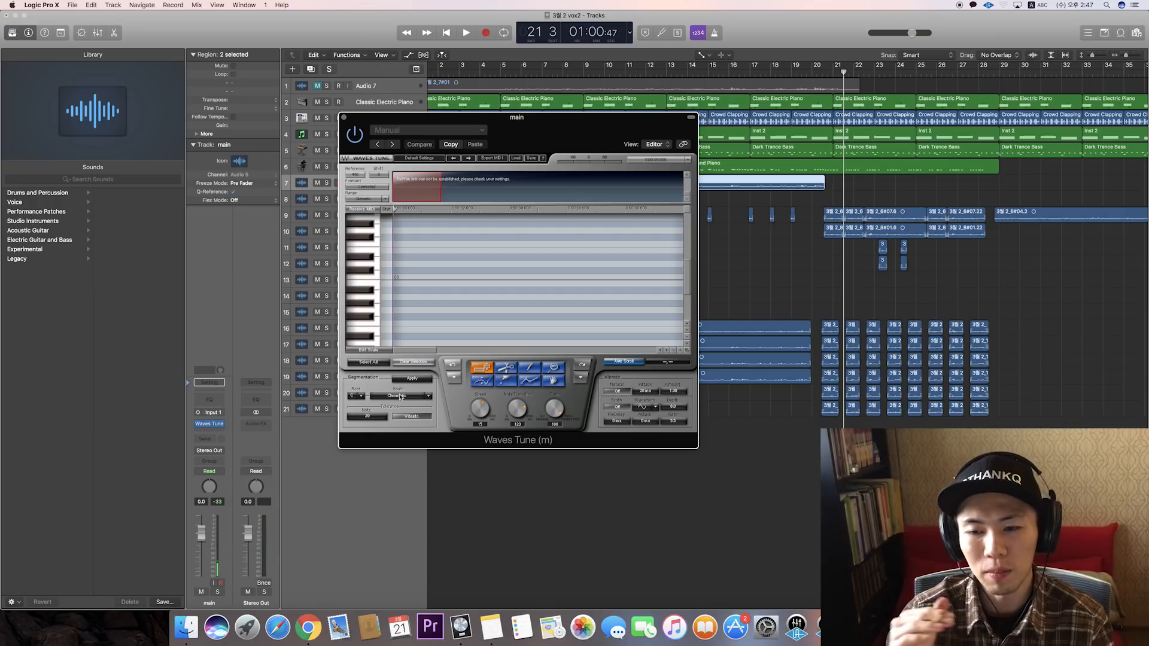
# - Check the root note and set the scale to Major in Waves Tune's segmentation settings
pyautogui.click(362, 396)
pyautogui.click(361, 396)
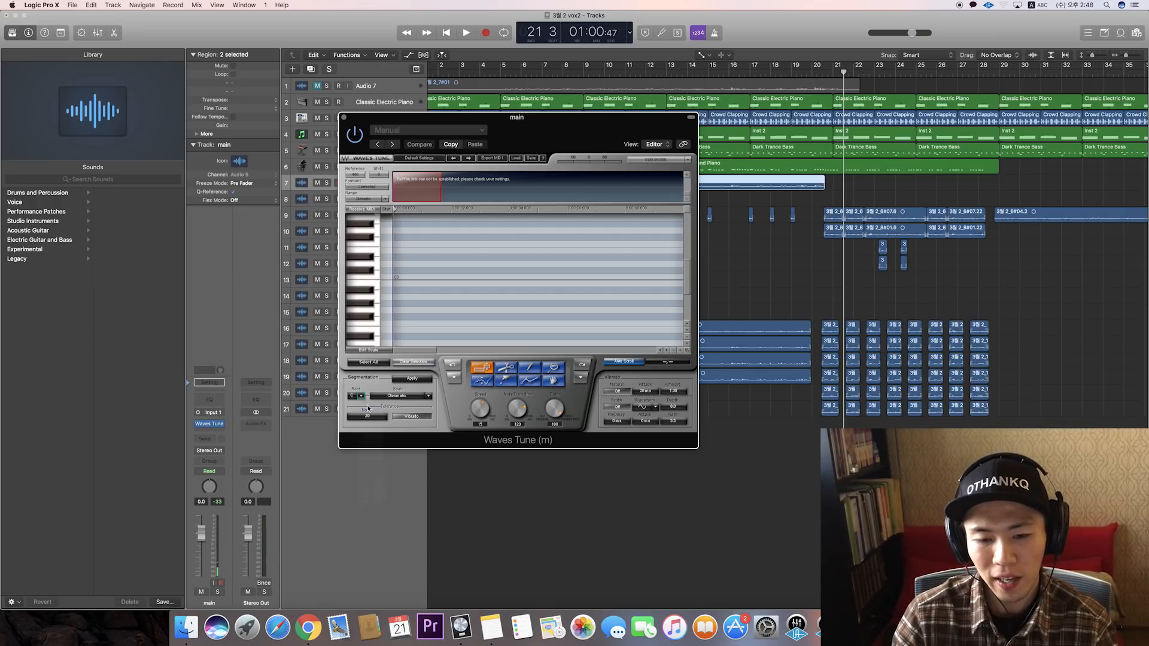
pyautogui.click(426, 397)
pyautogui.click(459, 417)
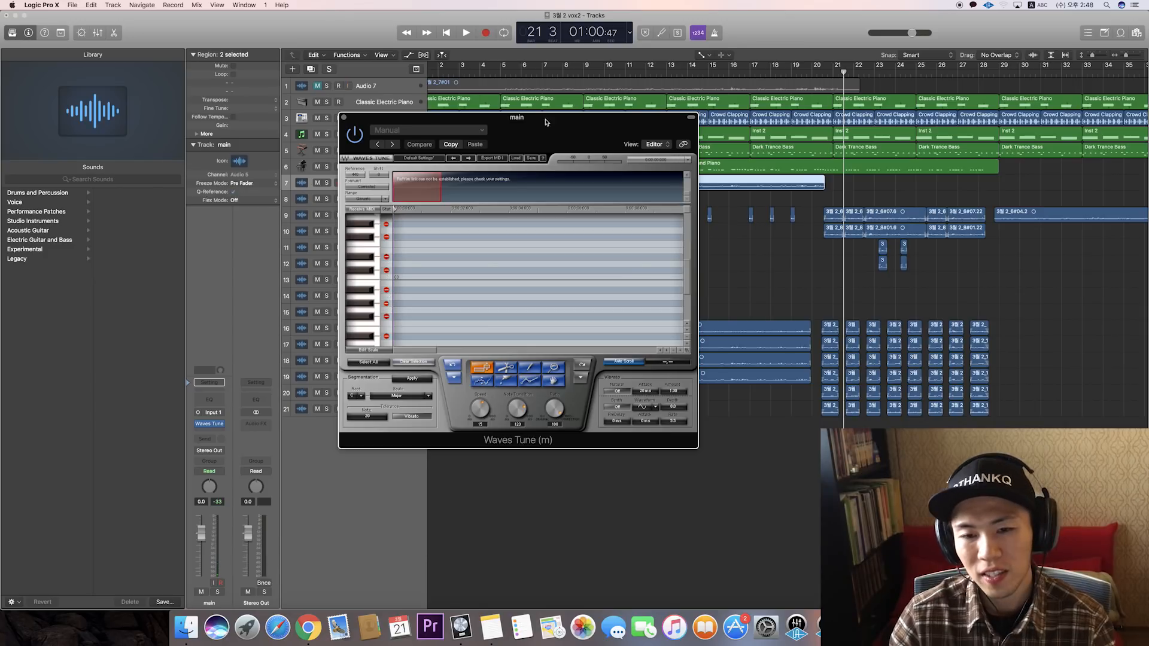
# - Play the song from about bar 4 to bar 8 so Waves Tune scans the main vocal, and try an editing tool on the first notes
pyautogui.moveTo(551, 119); pyautogui.dragTo(841, 289)
pyautogui.click(481, 72)
pyautogui.press('space')
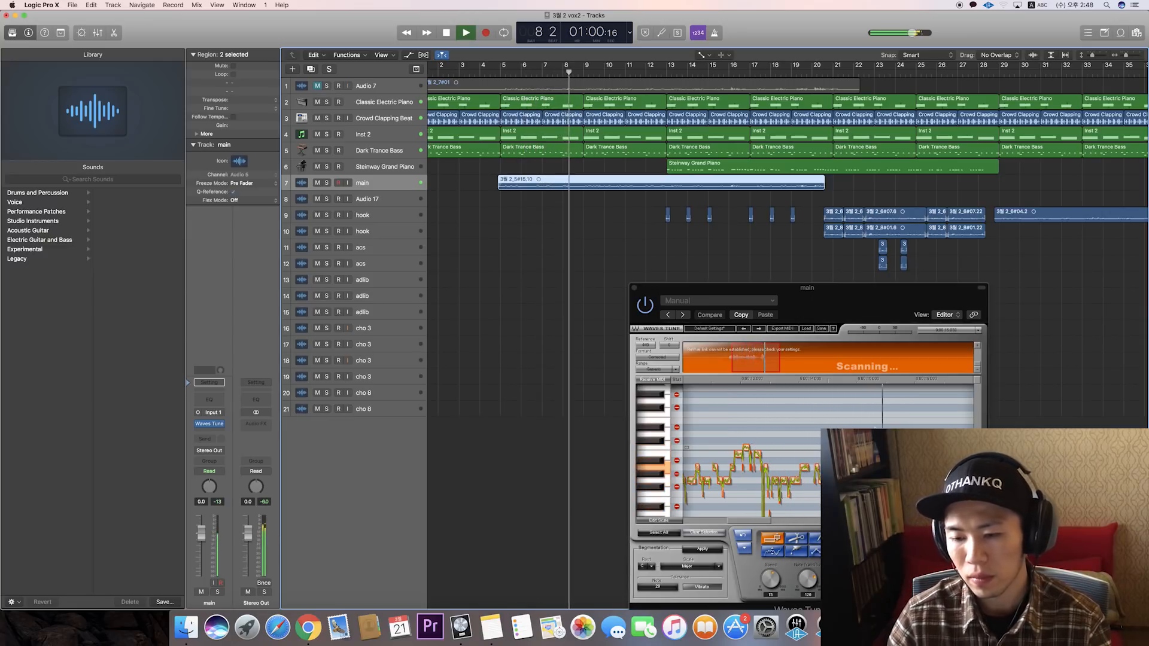
pyautogui.press('space')
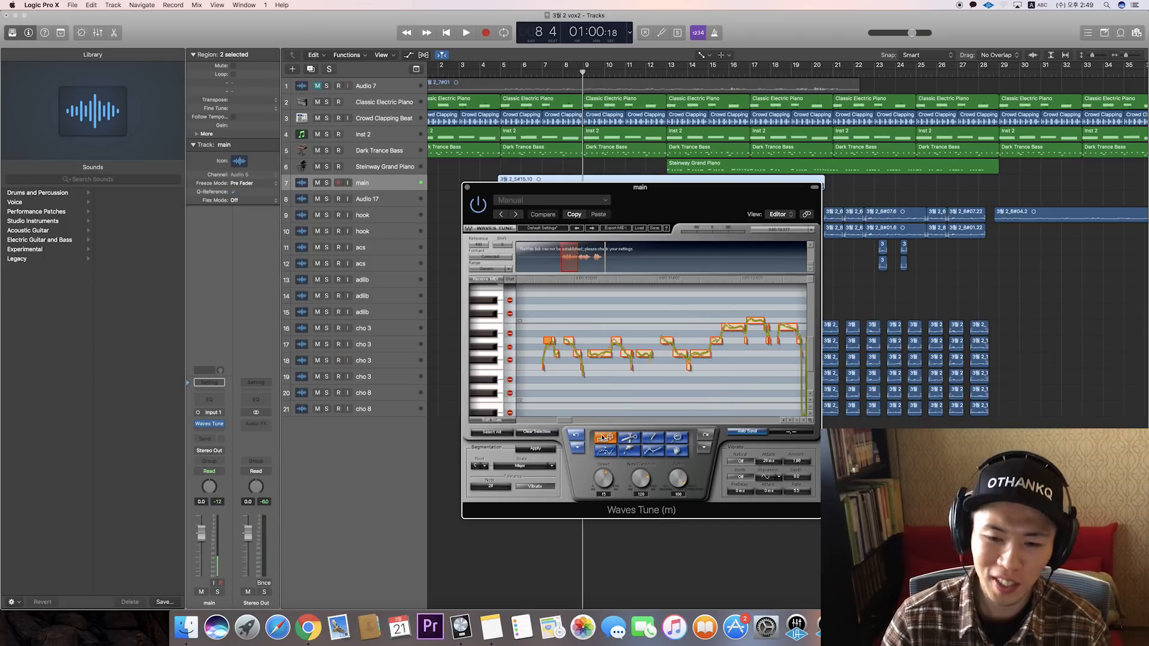
pyautogui.click(654, 439)
pyautogui.moveTo(544, 340); pyautogui.dragTo(557, 341)
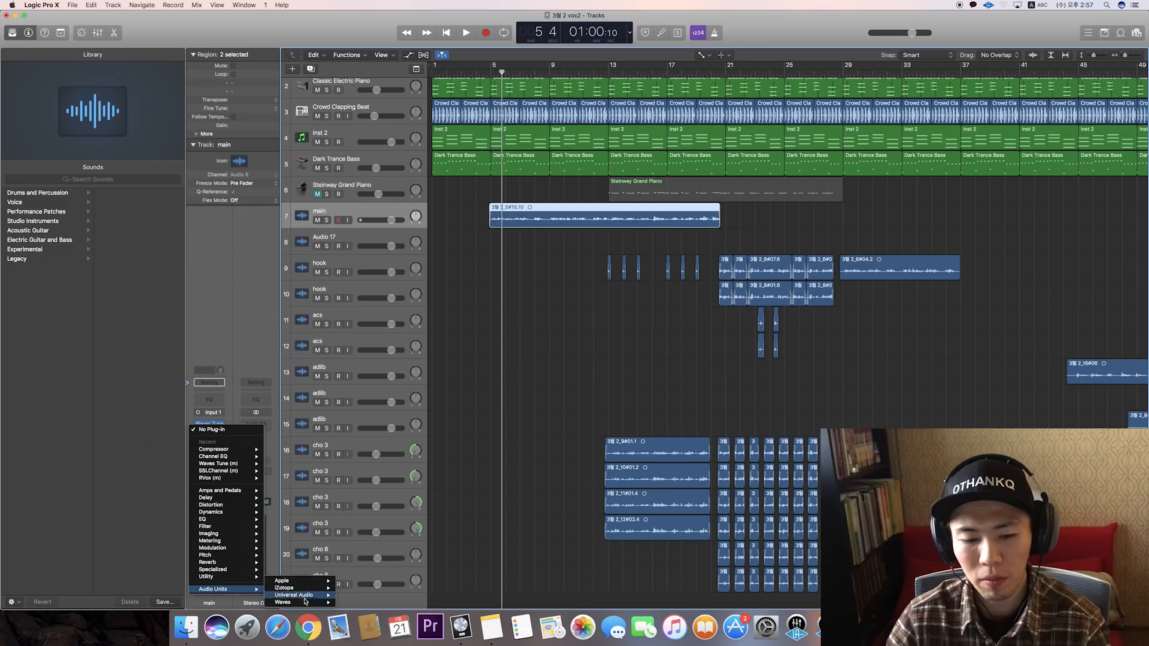
# - Insert the mono Waves RVox plug-in below Waves Tune on the main track
pyautogui.moveTo(287, 602)
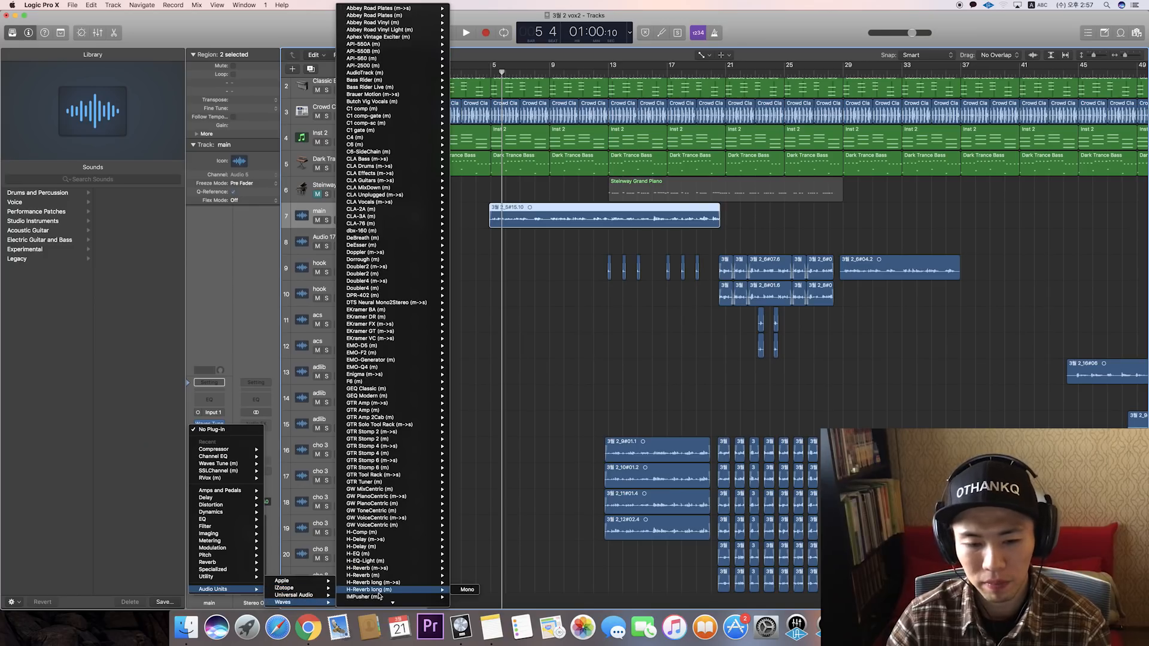
pyautogui.scroll(-15, 378, 596)
pyautogui.moveTo(376, 487)
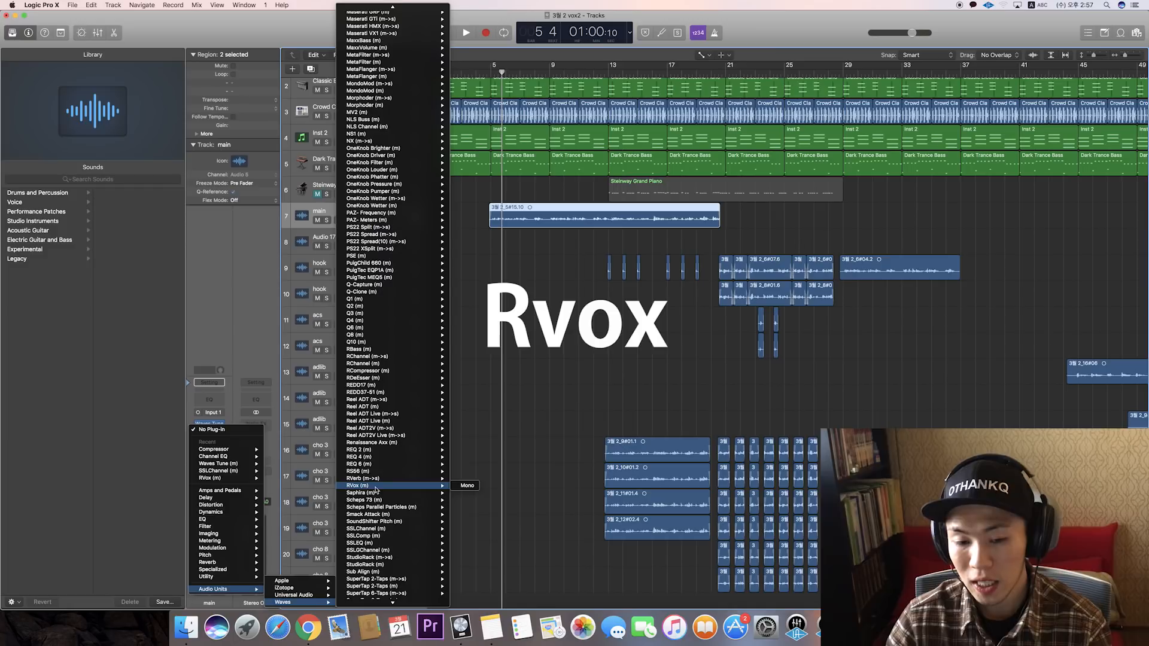
pyautogui.click(467, 486)
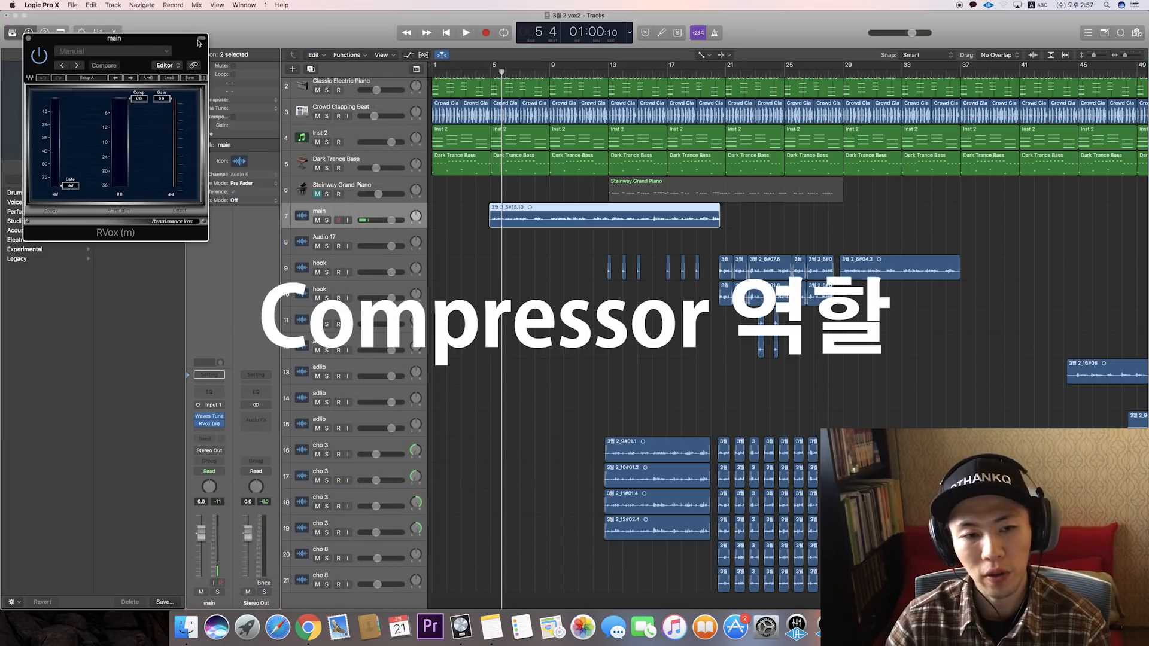
# - Load the Pensado Good Vocal factory preset in RVox, close the plug-in and set the playhead to bar 5 for an audition
pyautogui.moveTo(133, 39); pyautogui.dragTo(679, 124)
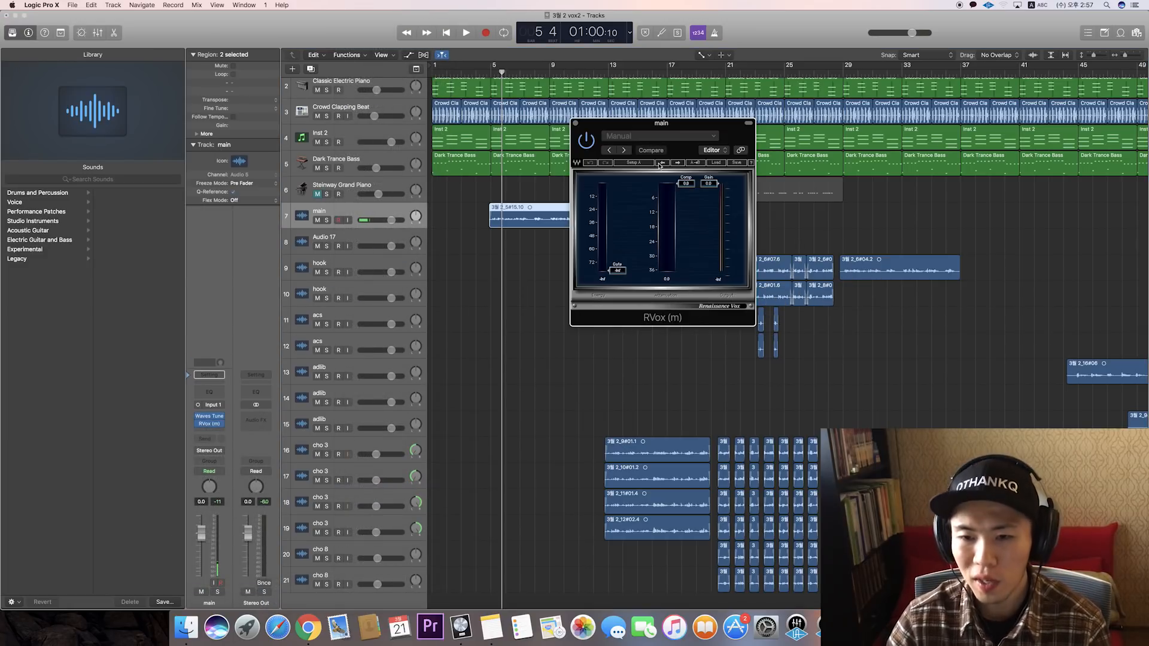
pyautogui.click(687, 139)
pyautogui.moveTo(648, 276)
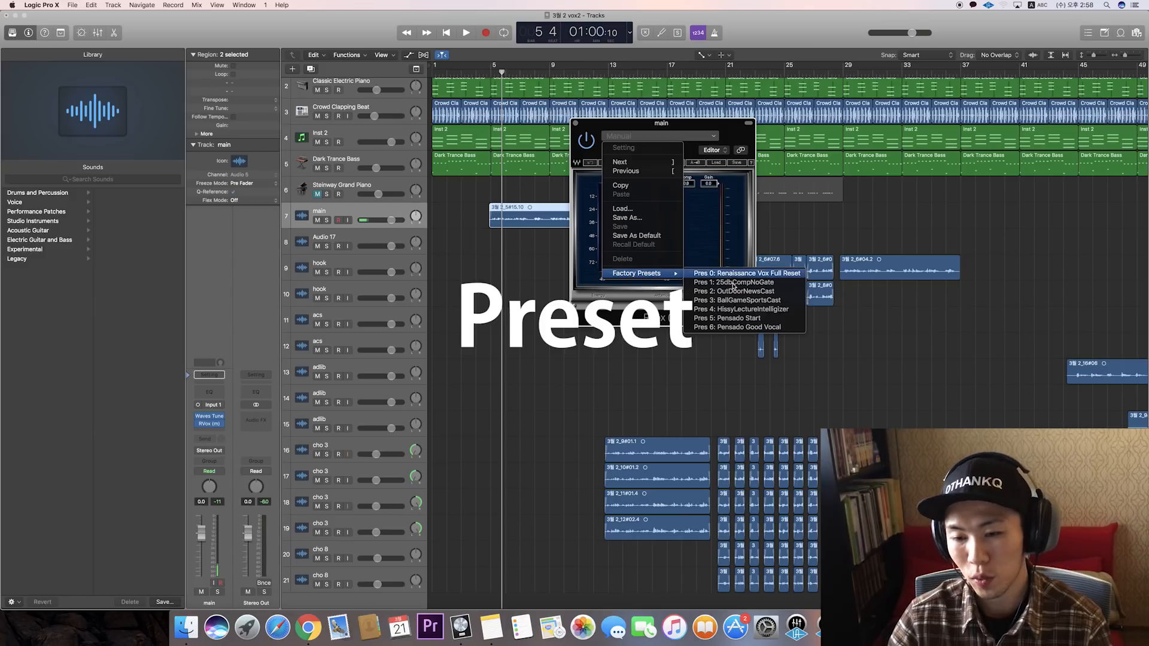
pyautogui.click(740, 327)
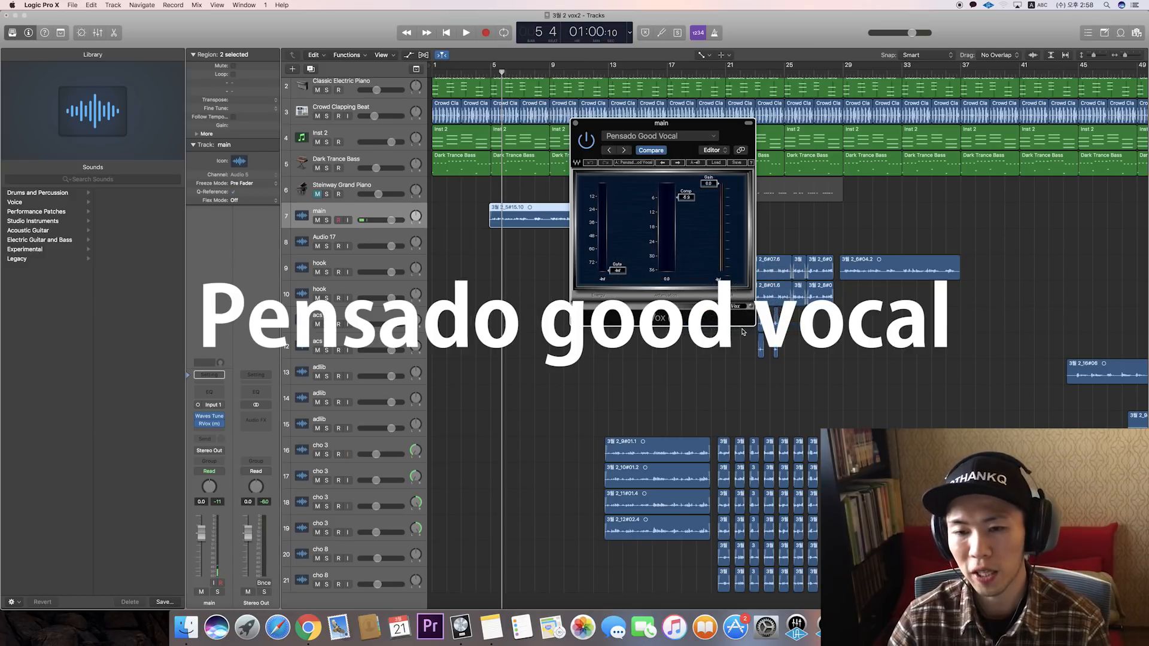
pyautogui.click(575, 123)
pyautogui.click(490, 72)
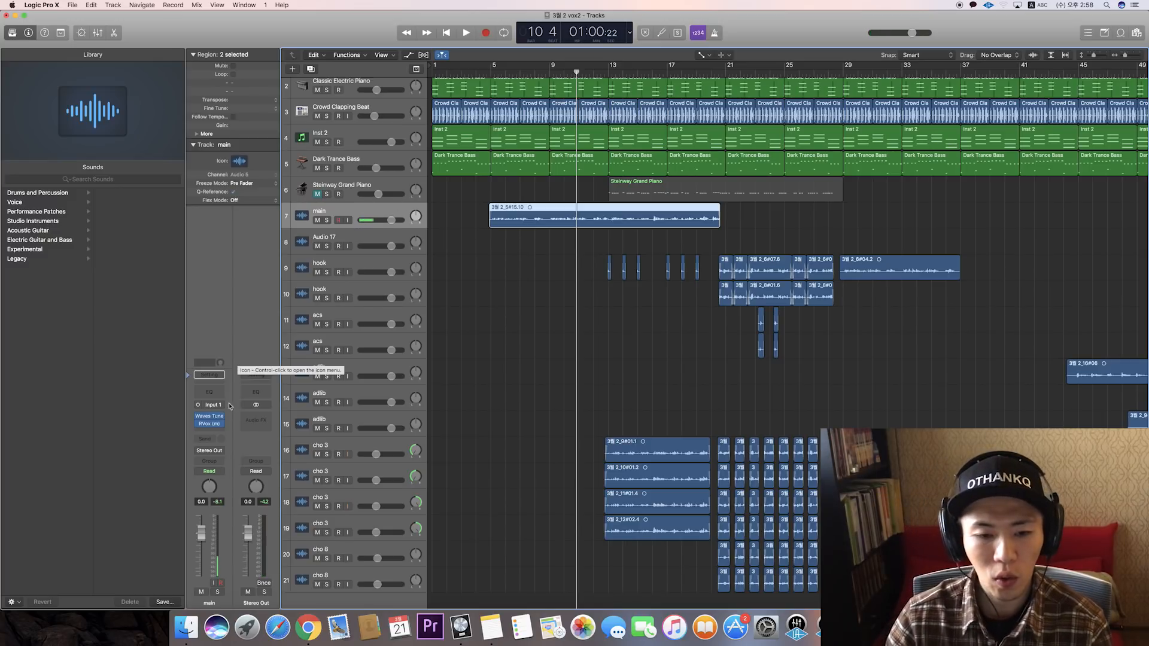
# - Insert the mono Waves SSLChannel plug-in below RVox on the main track and place its window over the arrangement
pyautogui.click(217, 429)
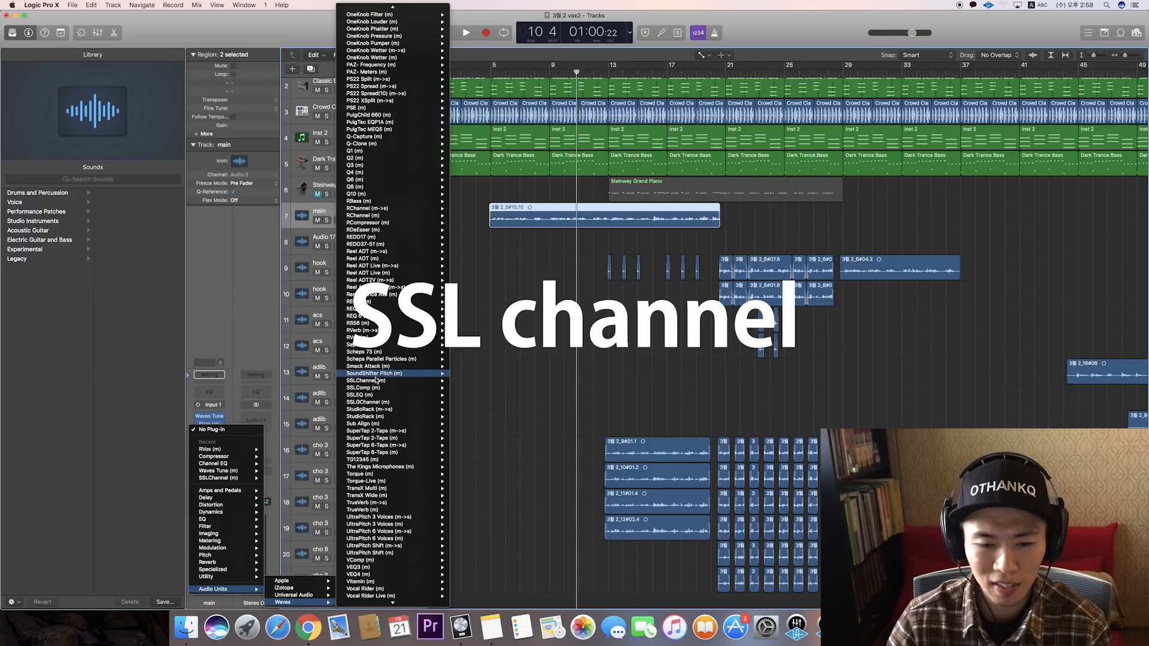
pyautogui.moveTo(382, 381)
pyautogui.scroll(-1, 382, 382)
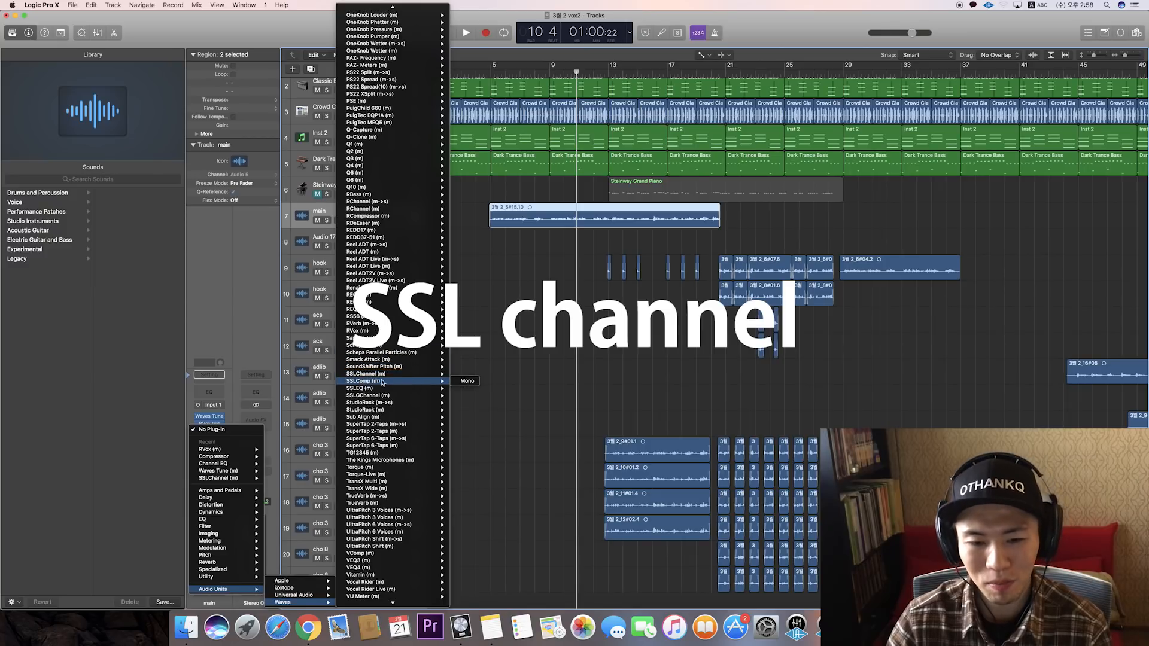
pyautogui.click(467, 374)
pyautogui.moveTo(86, 41); pyautogui.dragTo(649, 119)
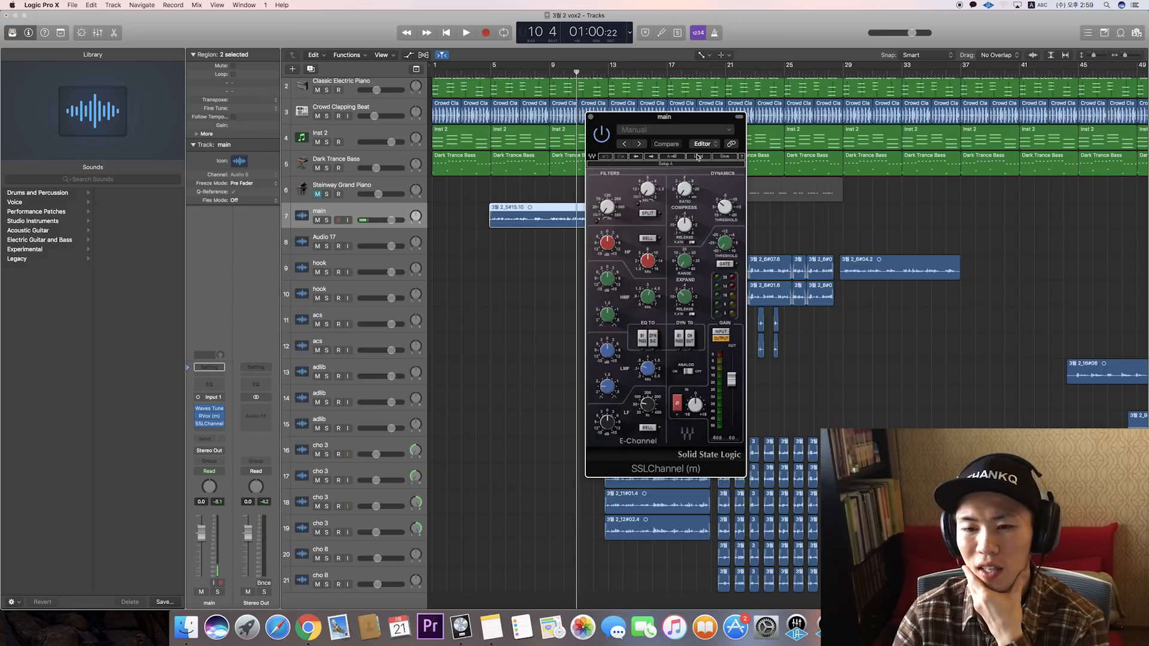
# - Load the Lead Vox factory preset in SSLChannel and play the song from bar 5
pyautogui.click(699, 130)
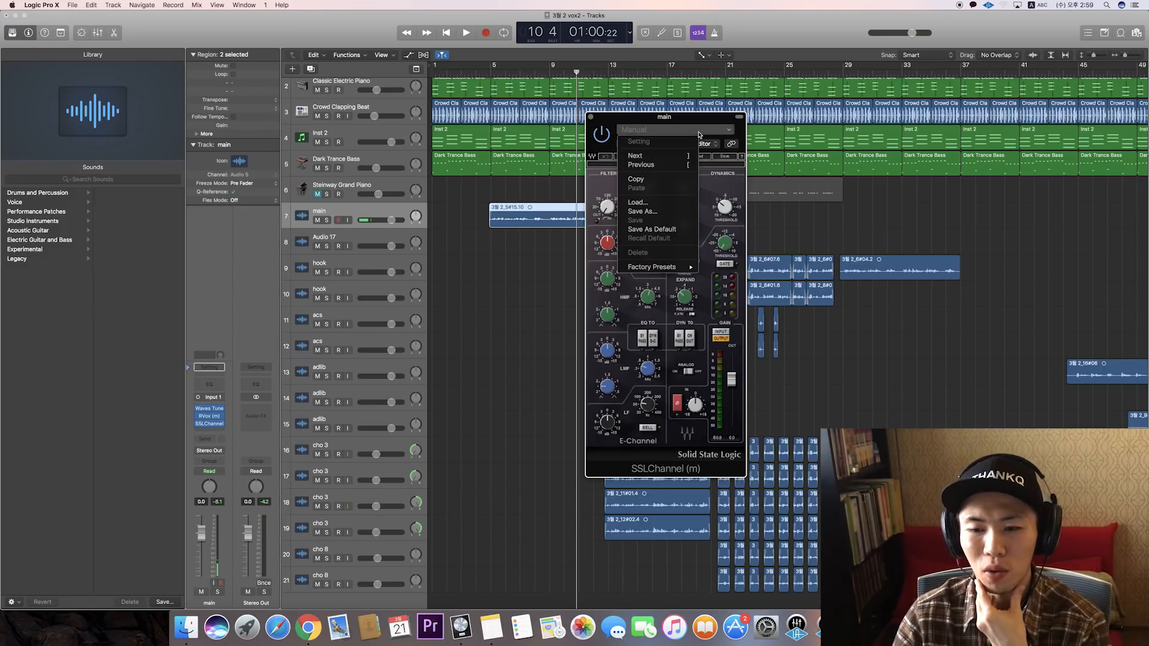
pyautogui.moveTo(690, 268)
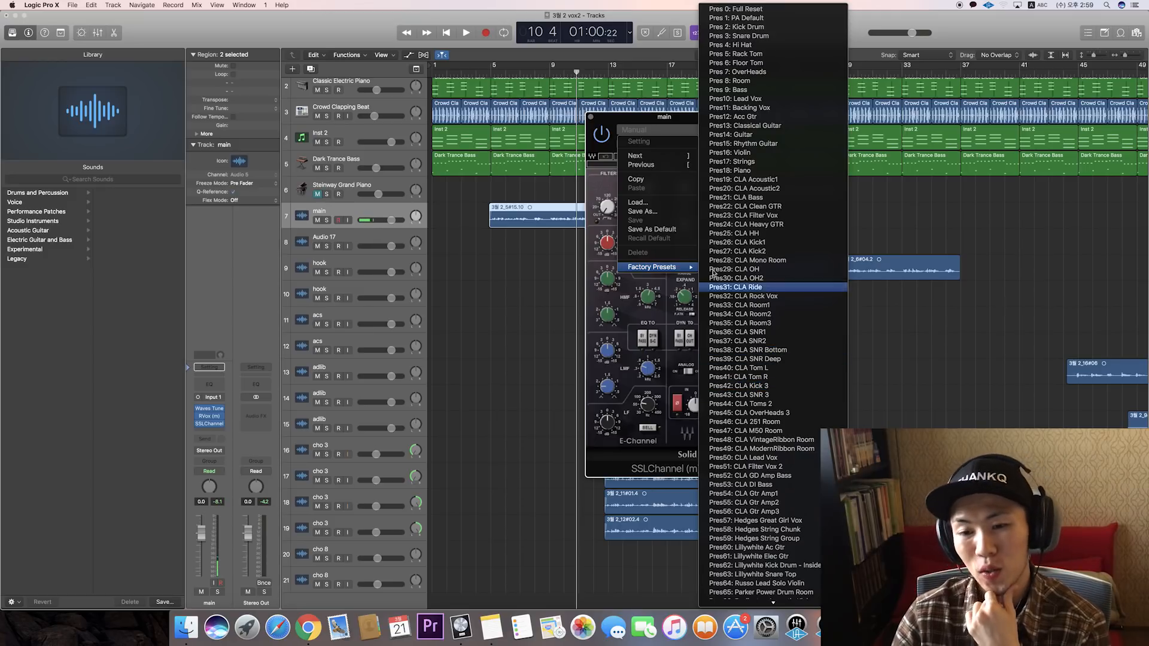
pyautogui.click(752, 100)
pyautogui.doubleClick(490, 71)
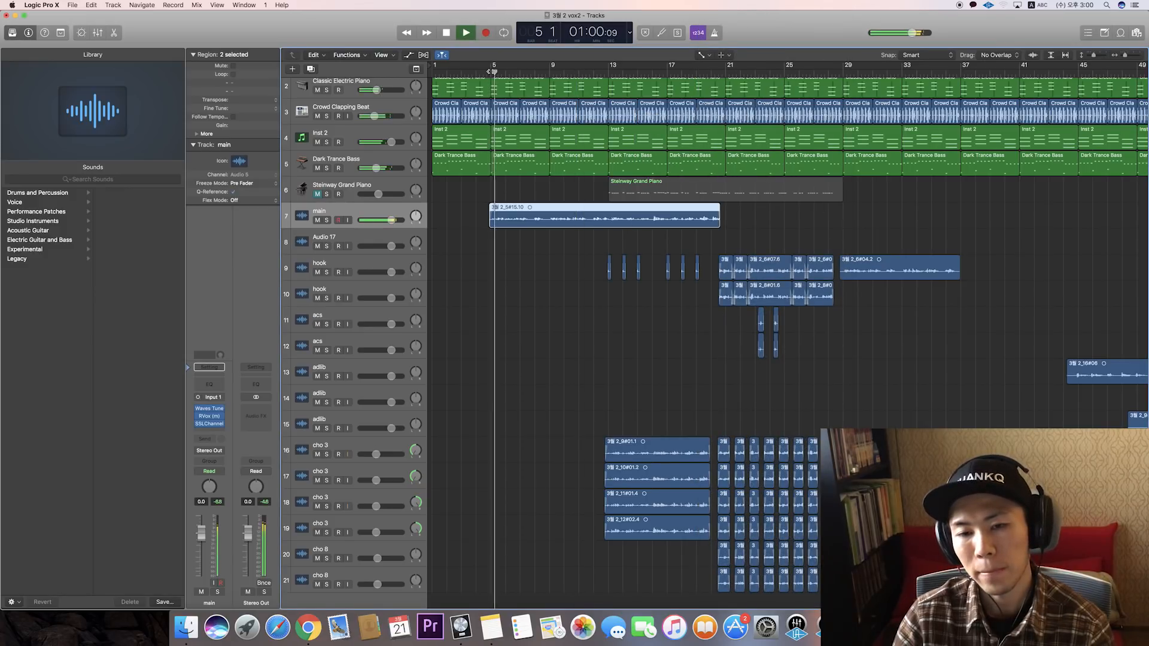
# - Lower the main track's volume to -3.8 dB and add a Channel EQ to it
pyautogui.moveTo(393, 222); pyautogui.dragTo(376, 228)
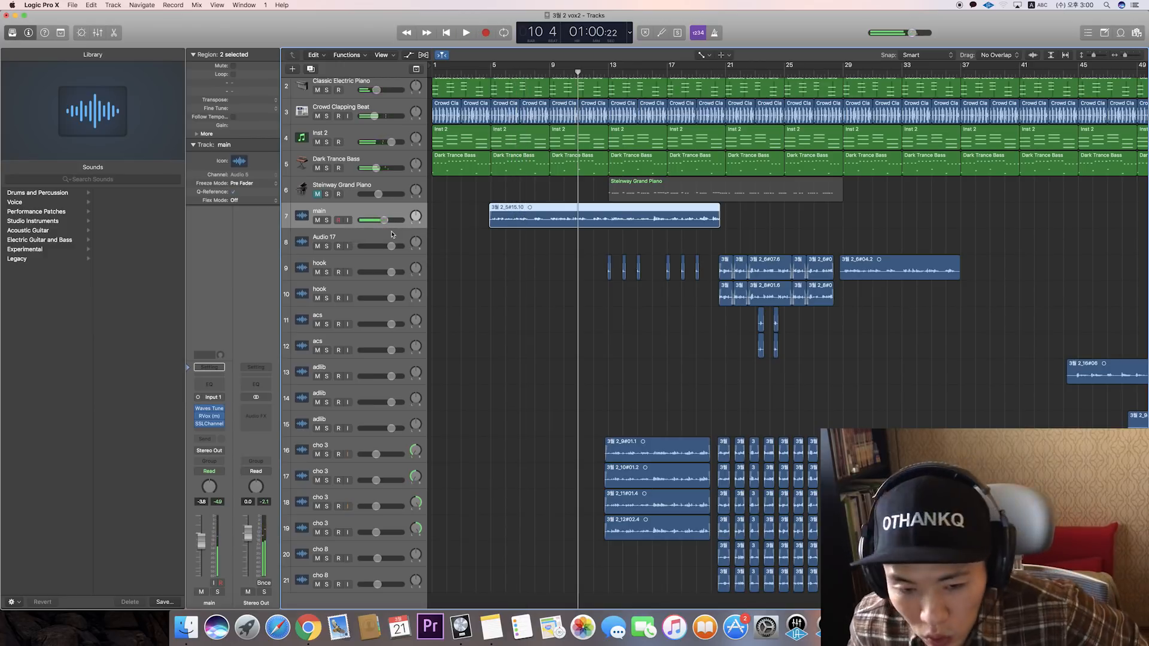
pyautogui.click(216, 386)
pyautogui.click(311, 142)
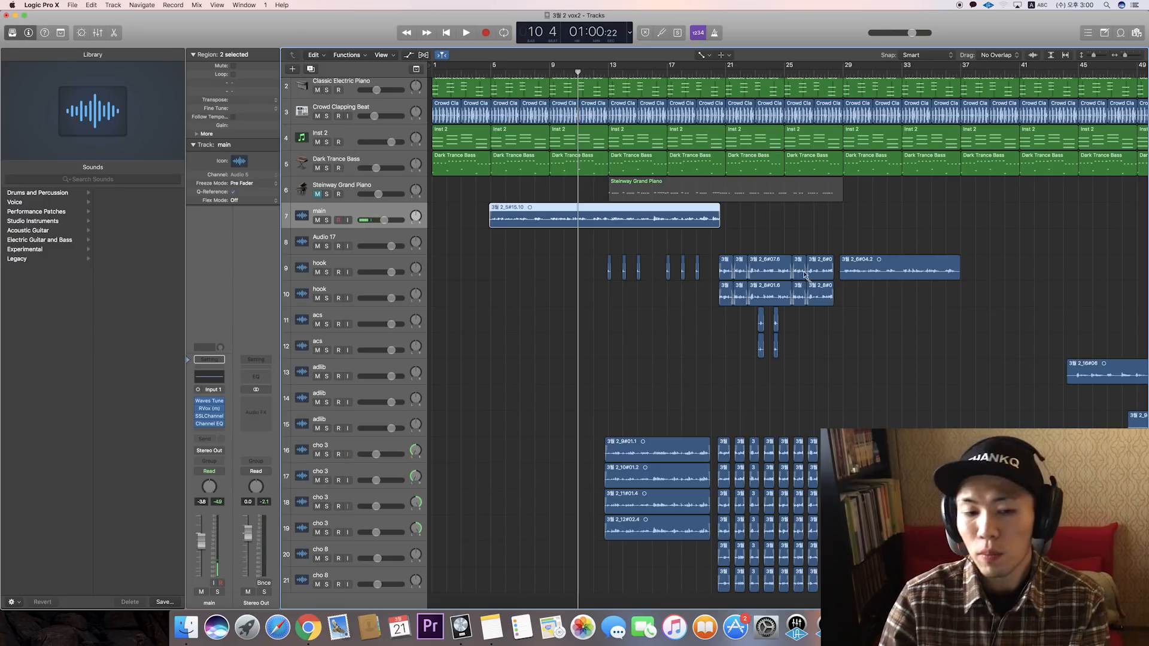
# - Show the mixer and create a new auxiliary channel strip
pyautogui.hscroll(2, 449, 308)
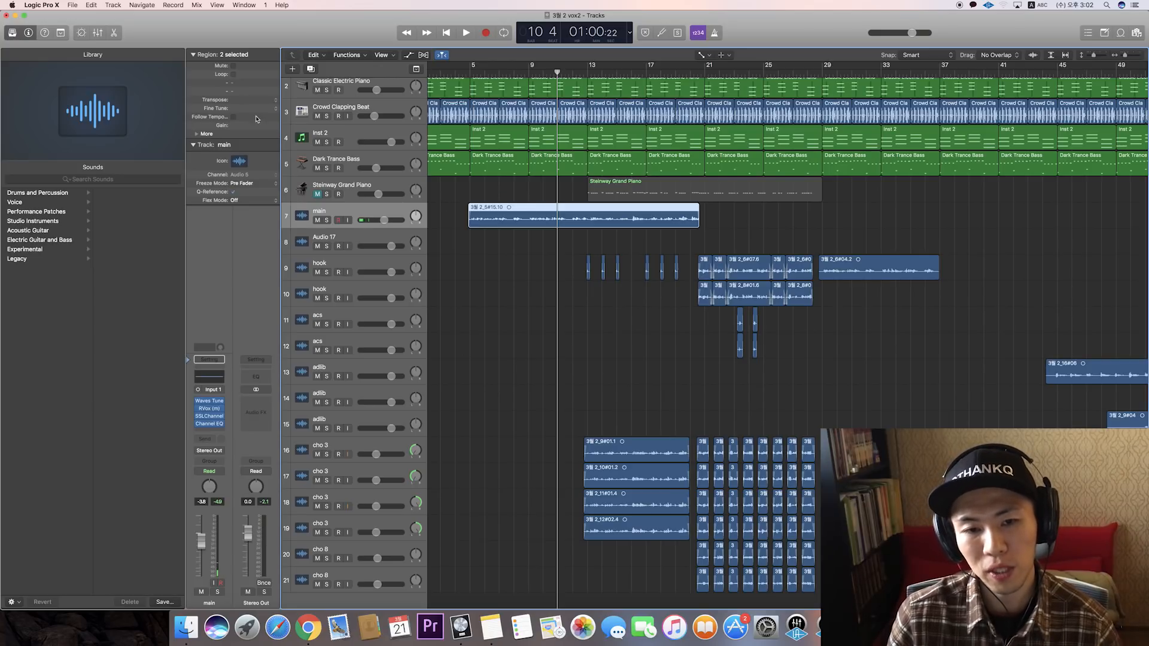
pyautogui.click(97, 33)
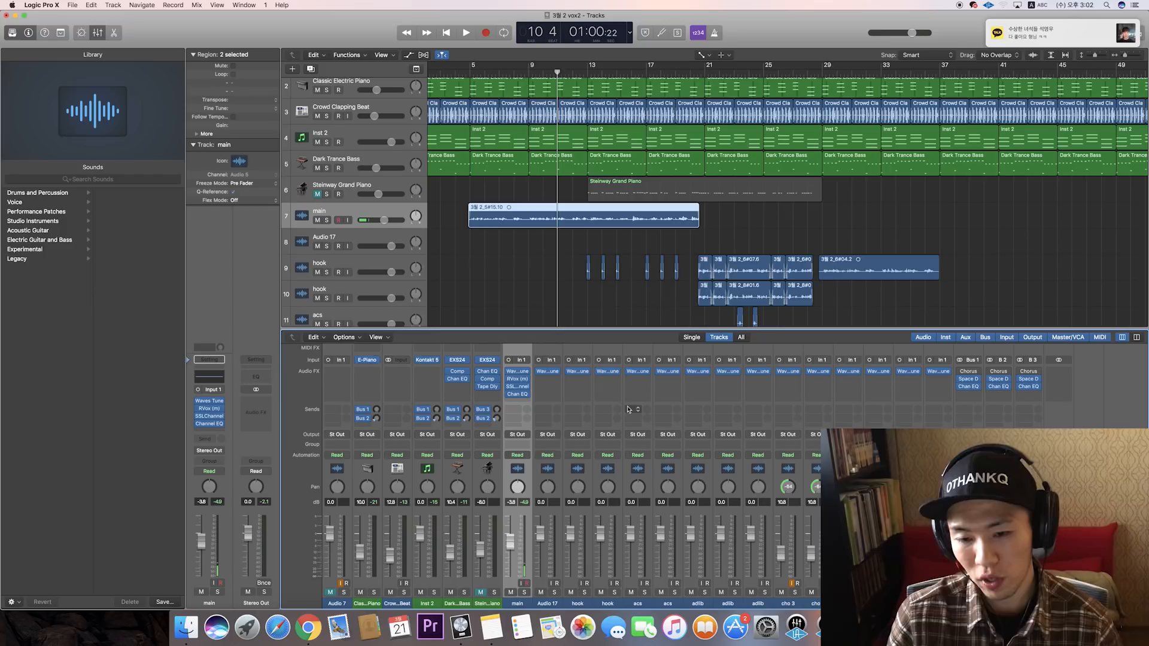
pyautogui.click(339, 337)
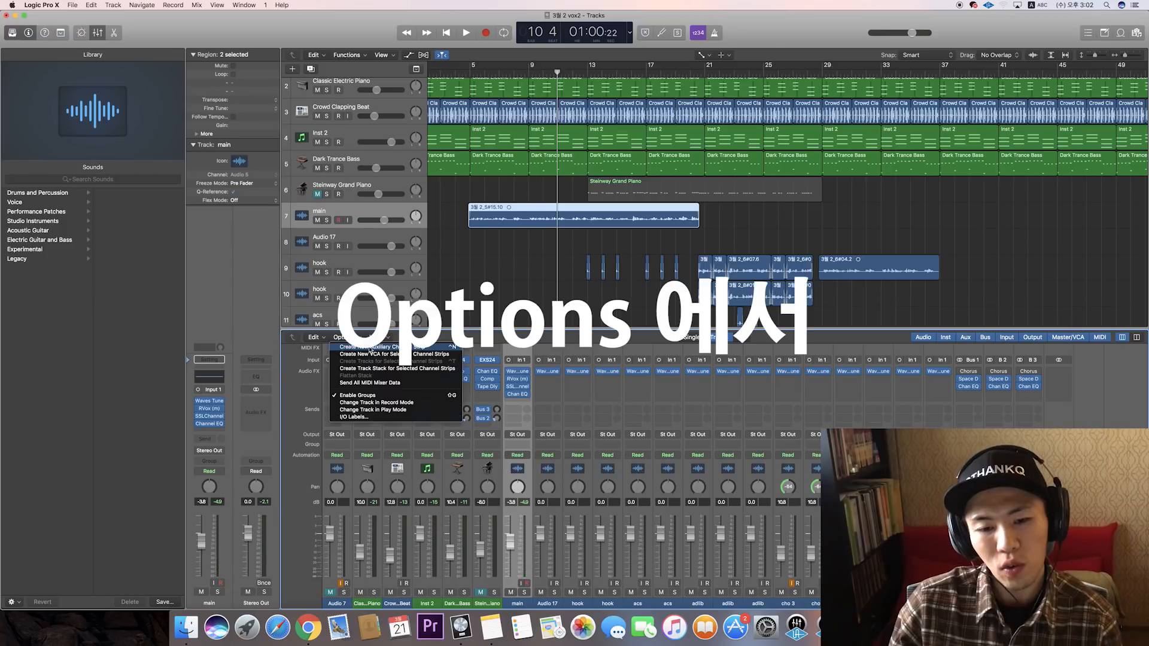
pyautogui.click(370, 347)
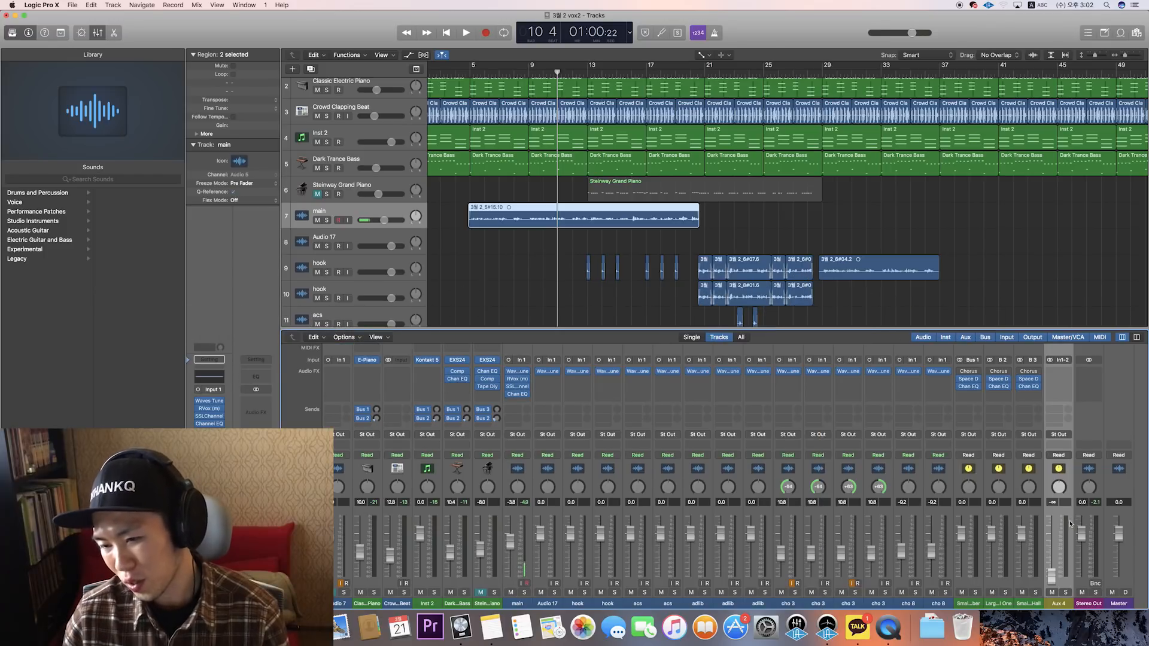
# - Set the new auxiliary channel's input to Bus 10 and its volume to 0.0 dB
pyautogui.click(1065, 402)
pyautogui.moveTo(1069, 435)
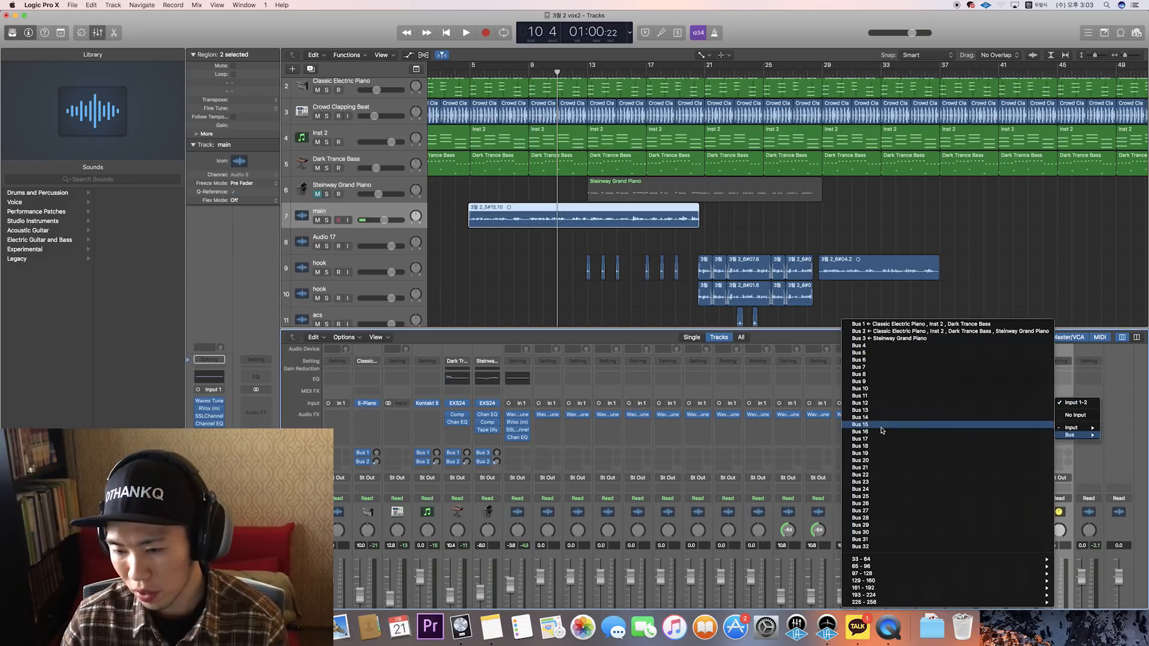
pyautogui.click(875, 389)
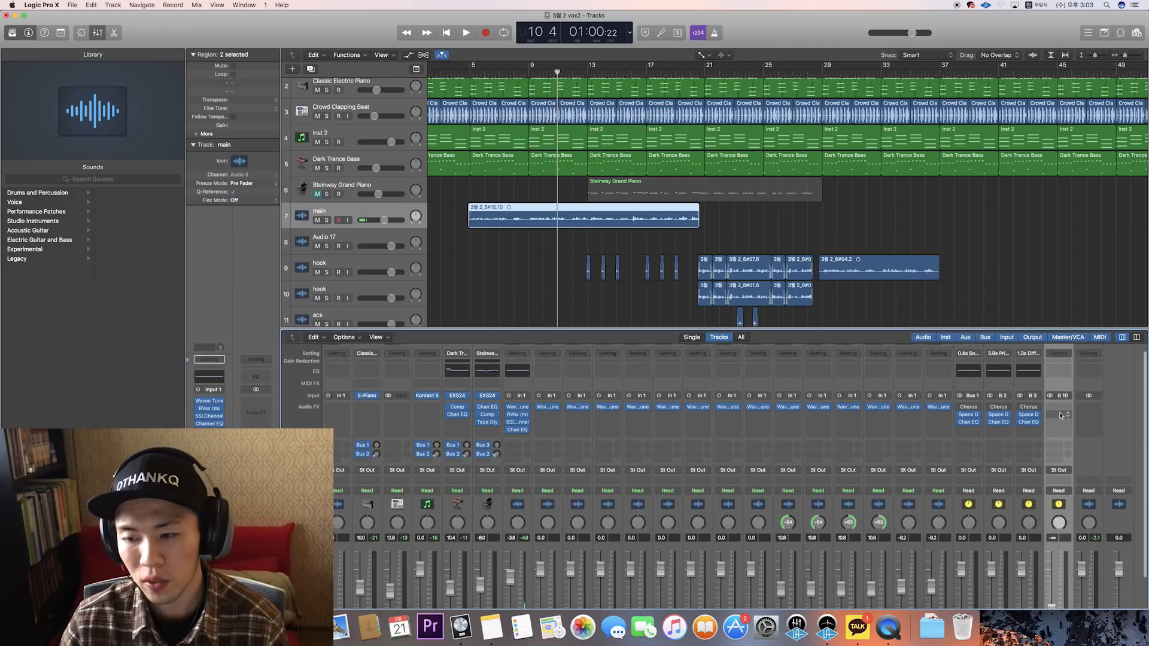
pyautogui.scroll(-2, 1061, 414)
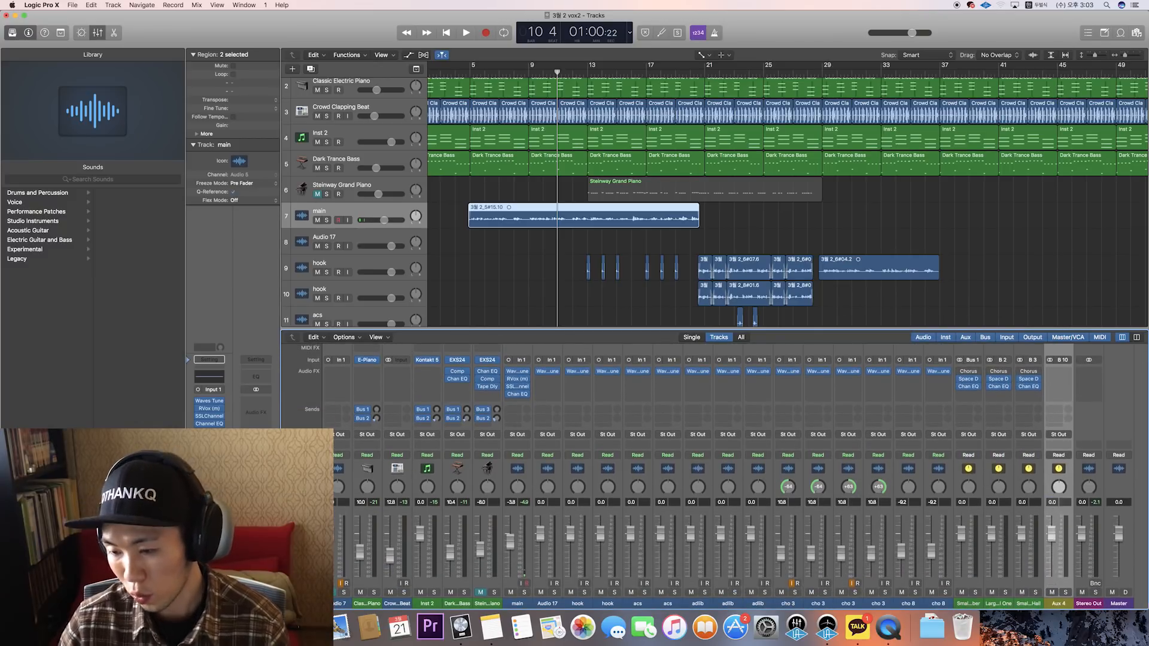
pyautogui.scroll(1, 1063, 467)
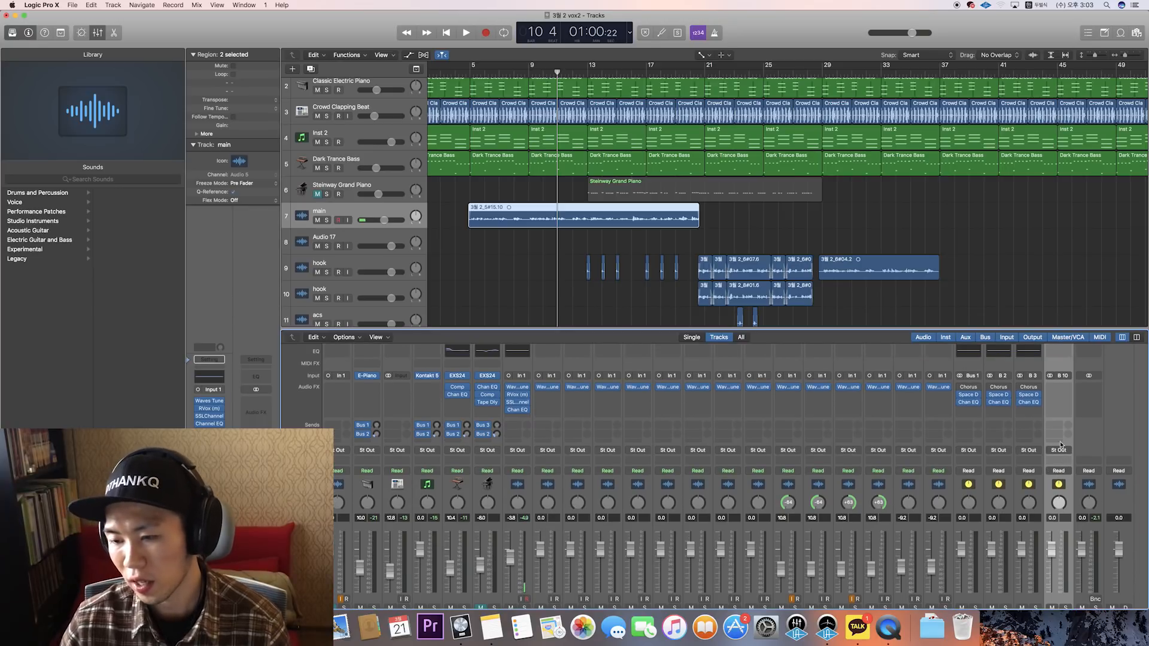
# - Insert the stereo Waves RVerb plug-in on the Bus 10 auxiliary channel
pyautogui.click(1059, 387)
pyautogui.moveTo(1077, 545)
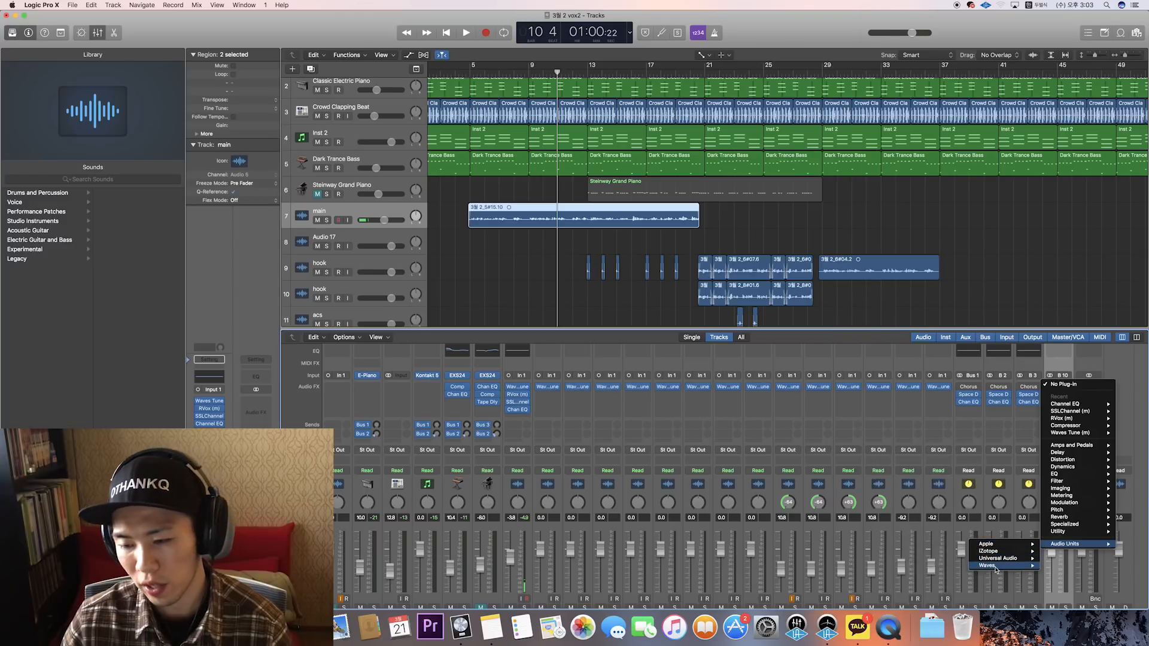
pyautogui.moveTo(1011, 565)
pyautogui.scroll(-20, 931, 562)
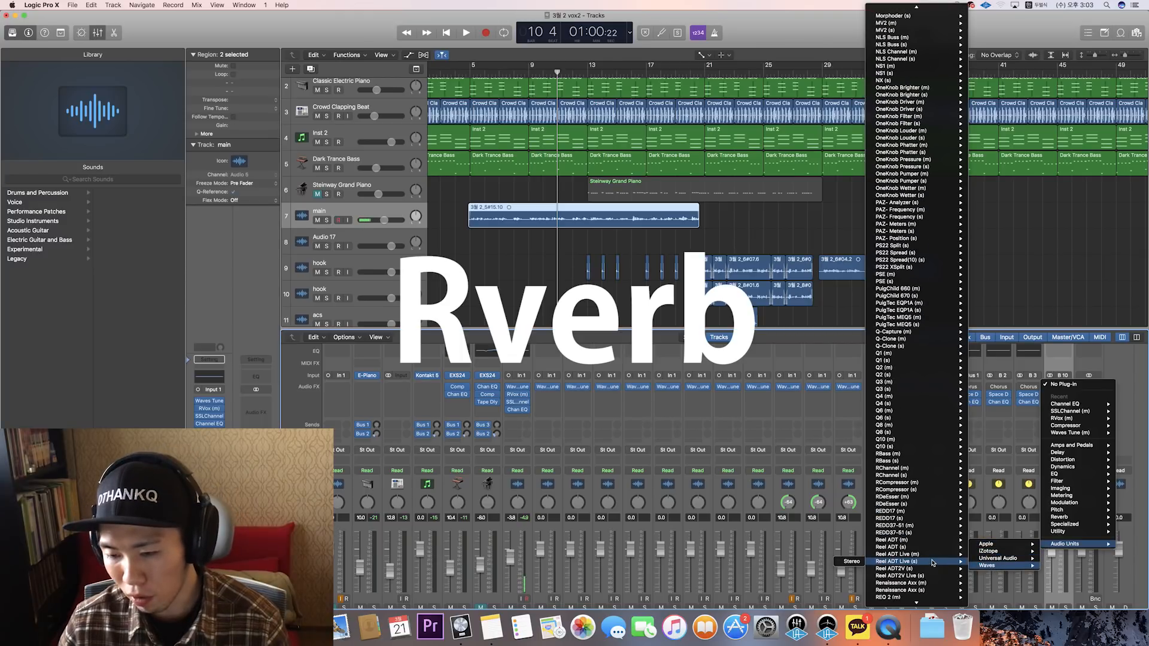
pyautogui.scroll(-15, 932, 563)
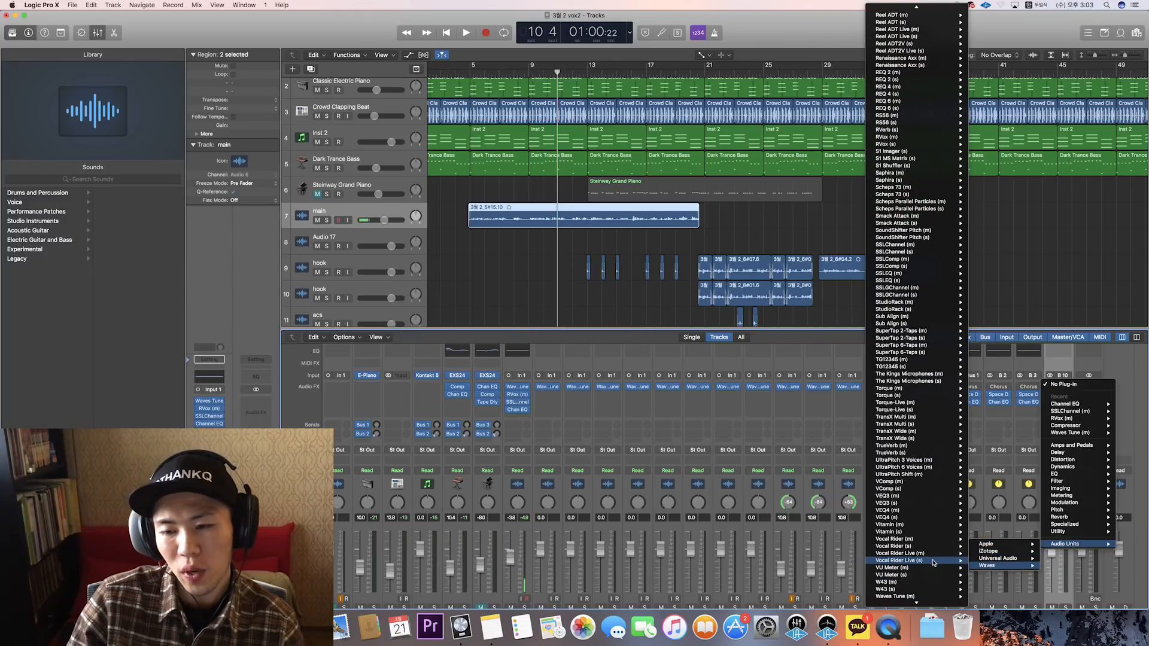
pyautogui.scroll(3, 932, 563)
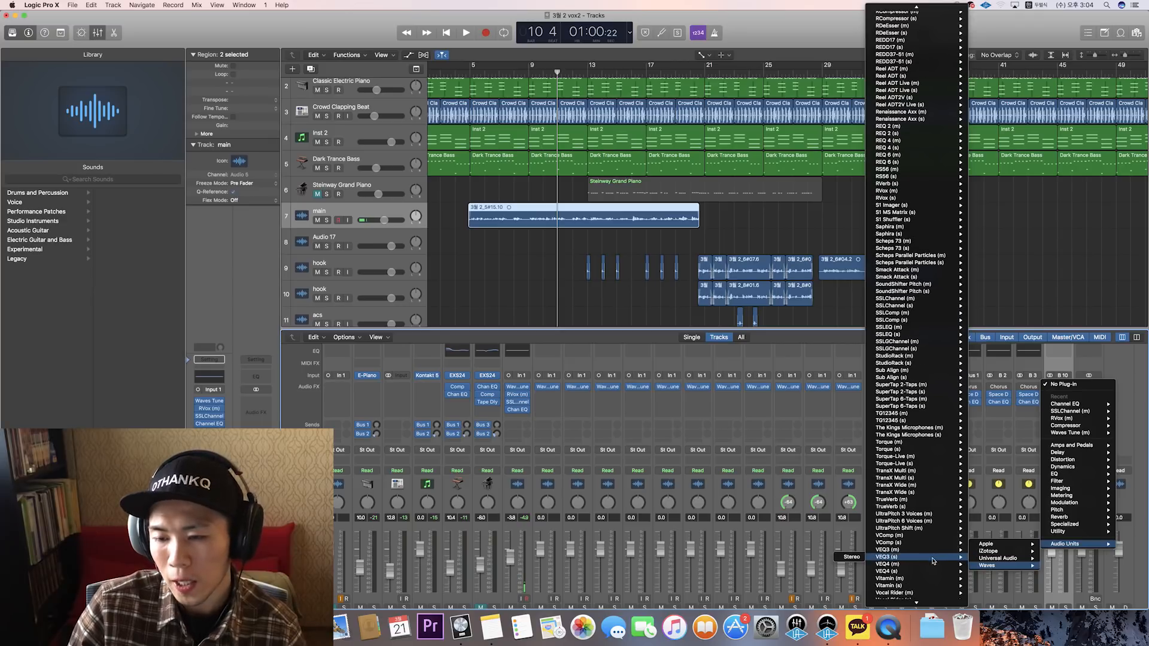
pyautogui.scroll(-4, 930, 550)
pyautogui.scroll(6, 925, 541)
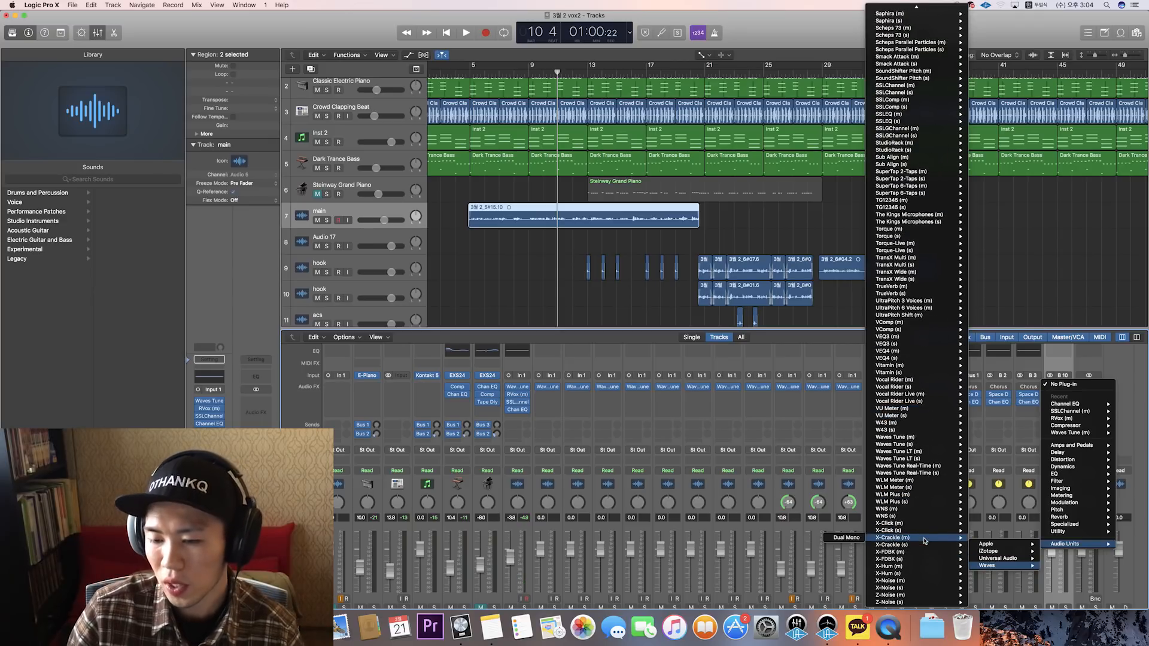
pyautogui.click(903, 242)
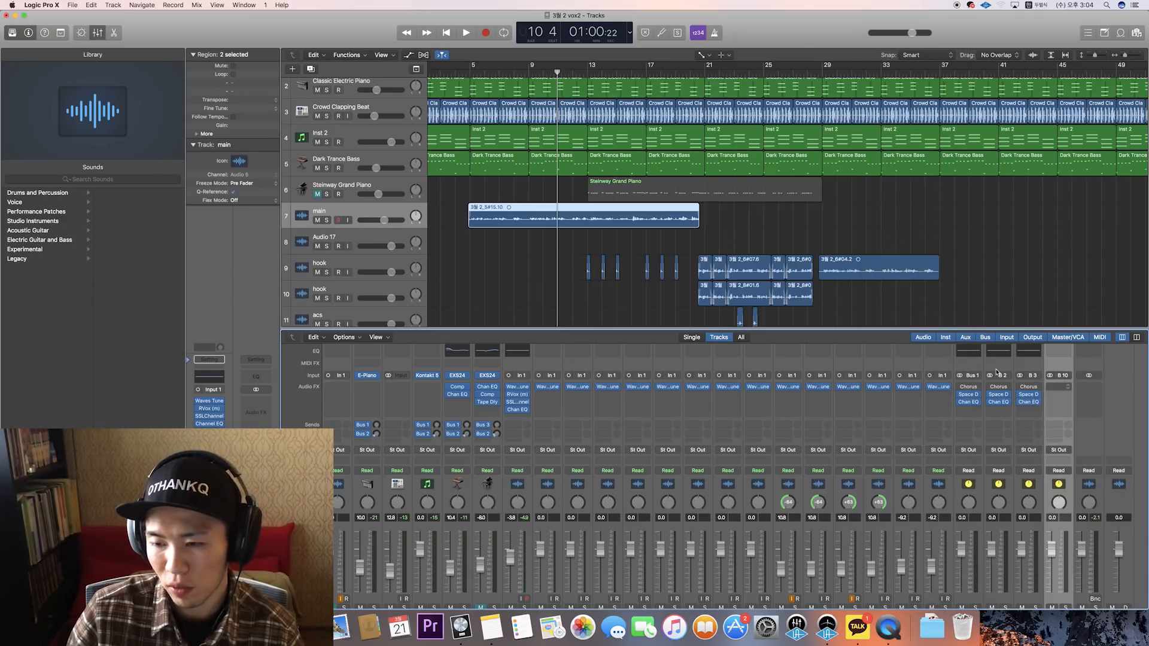
# - Load the Studio 'A' factory preset in RVerb and close the plug-in
pyautogui.click(605, 179)
pyautogui.moveTo(603, 317)
pyautogui.click(666, 181)
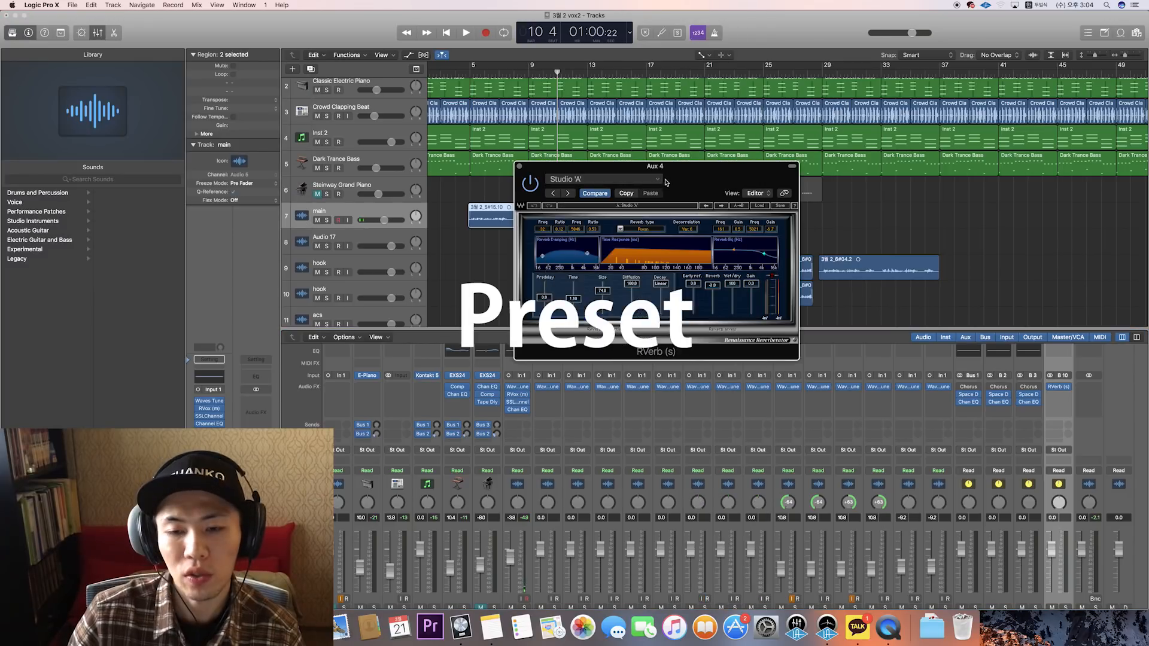
pyautogui.click(520, 170)
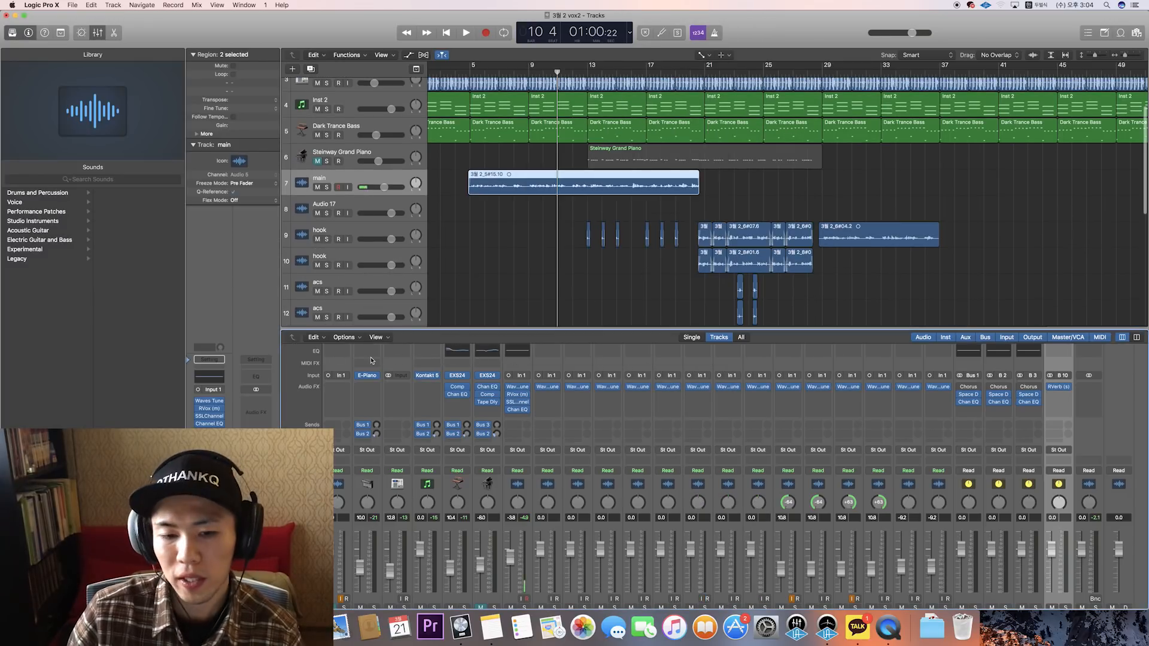
# - Create a second auxiliary channel strip and set its input to Bus 11
pyautogui.click(346, 337)
pyautogui.click(380, 347)
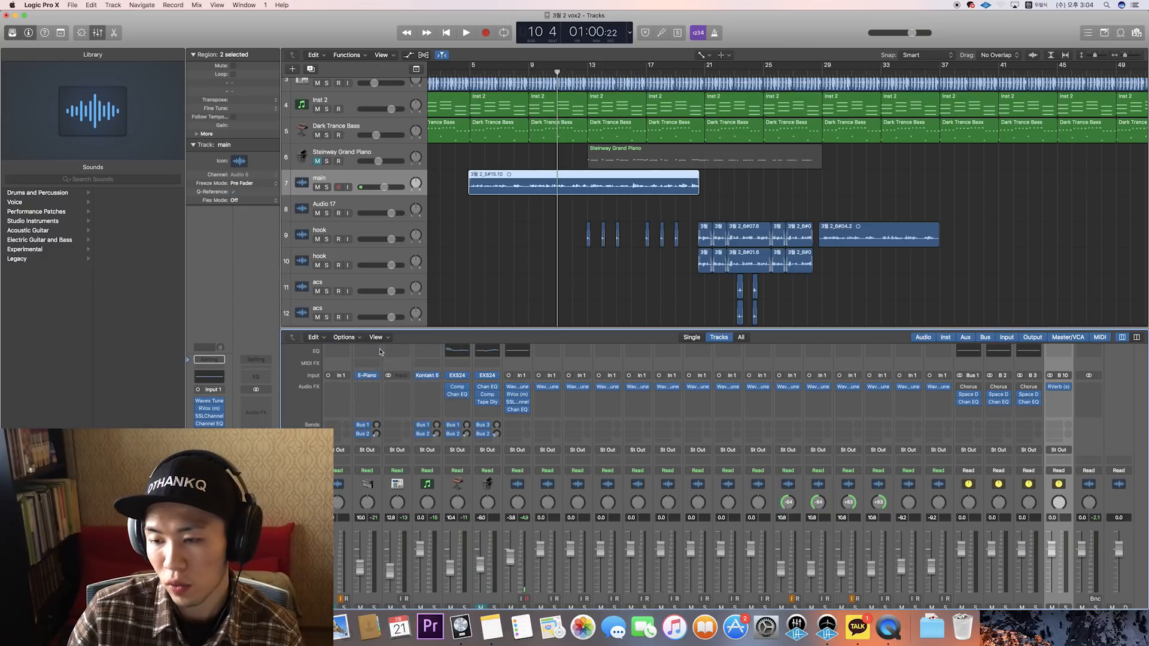
pyautogui.click(1089, 375)
pyautogui.moveTo(1101, 407)
pyautogui.click(1003, 395)
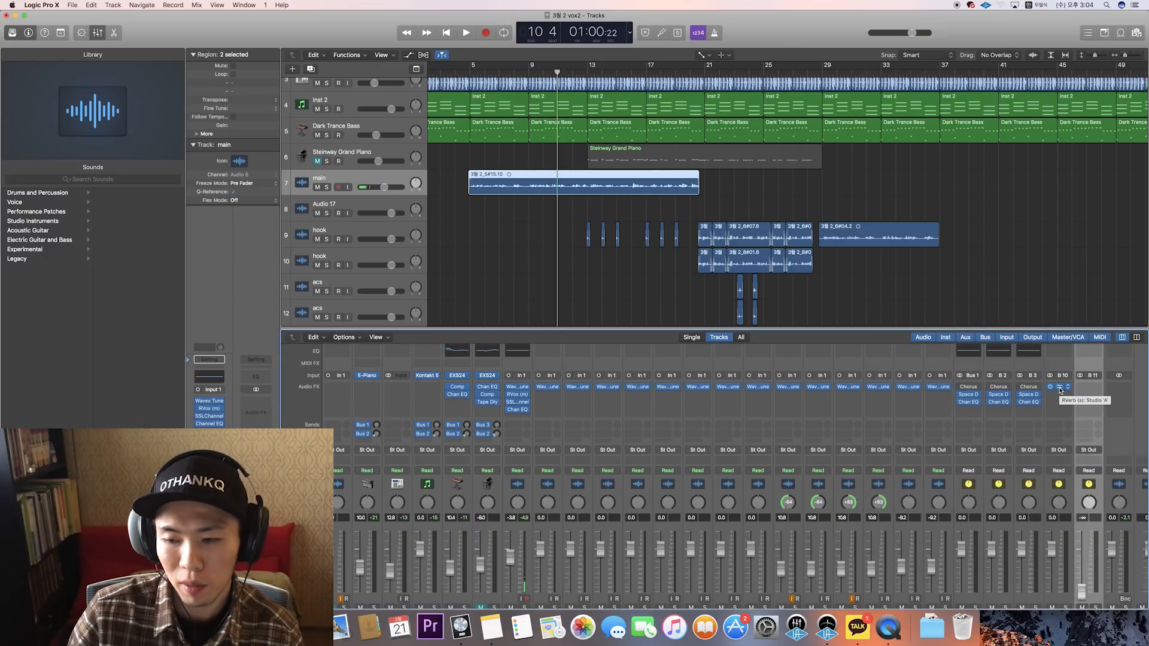
# - Insert the stereo Waves H-Delay plug-in on the Bus 11 auxiliary channel
pyautogui.click(1092, 387)
pyautogui.moveTo(1101, 544)
pyautogui.moveTo(1021, 566)
pyautogui.moveTo(933, 547)
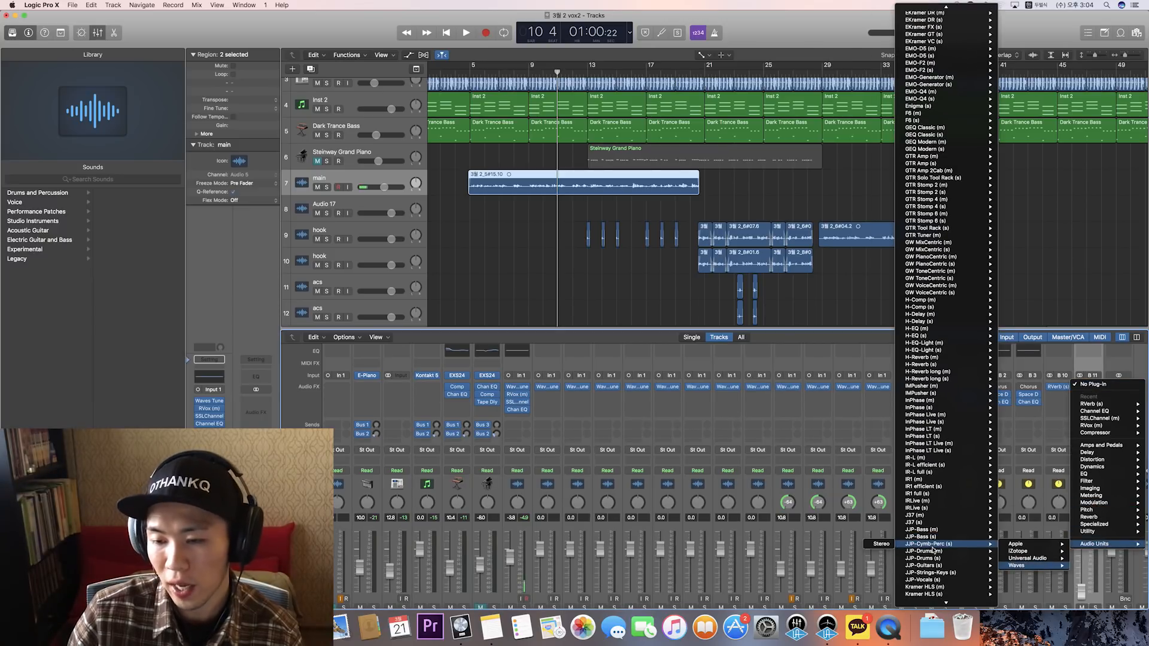
pyautogui.moveTo(925, 321)
pyautogui.click(880, 321)
# - Load the Basic factory preset in H-Delay and close the plug-in
pyautogui.click(634, 192)
pyautogui.moveTo(645, 330)
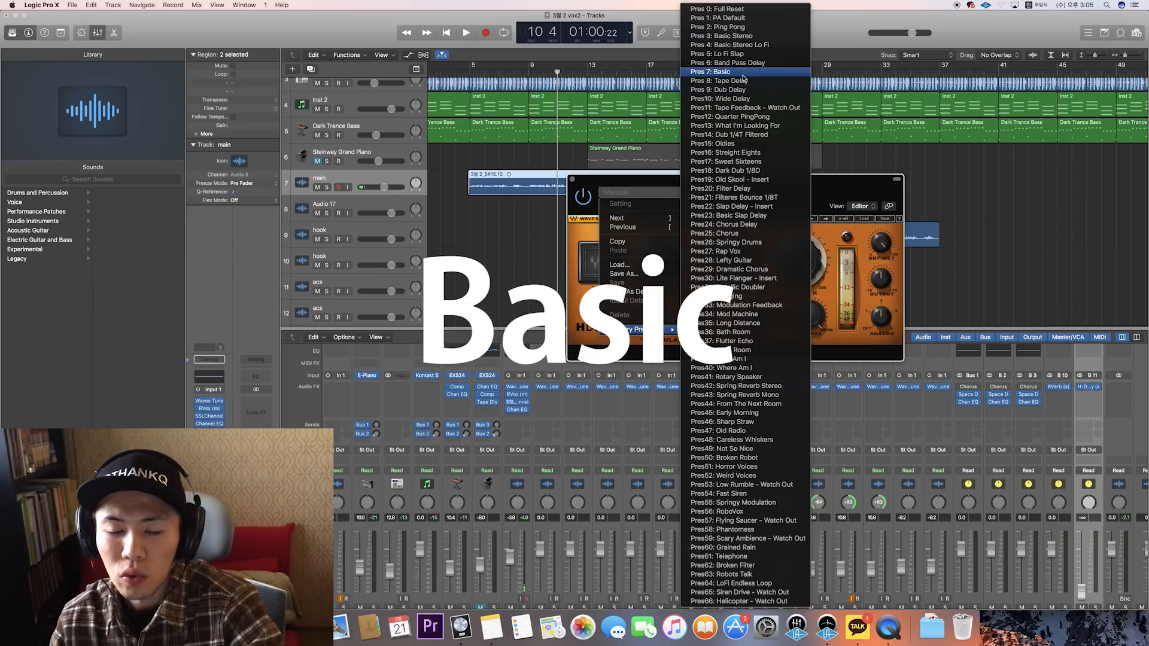
pyautogui.click(712, 71)
pyautogui.click(573, 179)
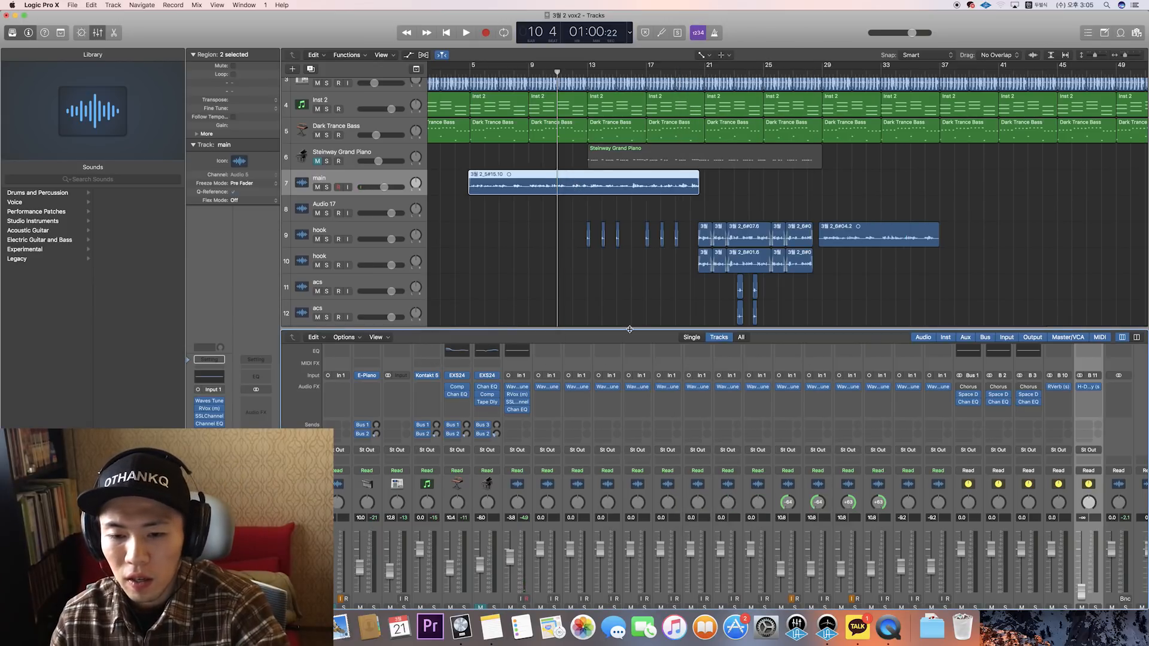
# - Hide the mixer and add a send from the main track to Bus 10
pyautogui.press('x')
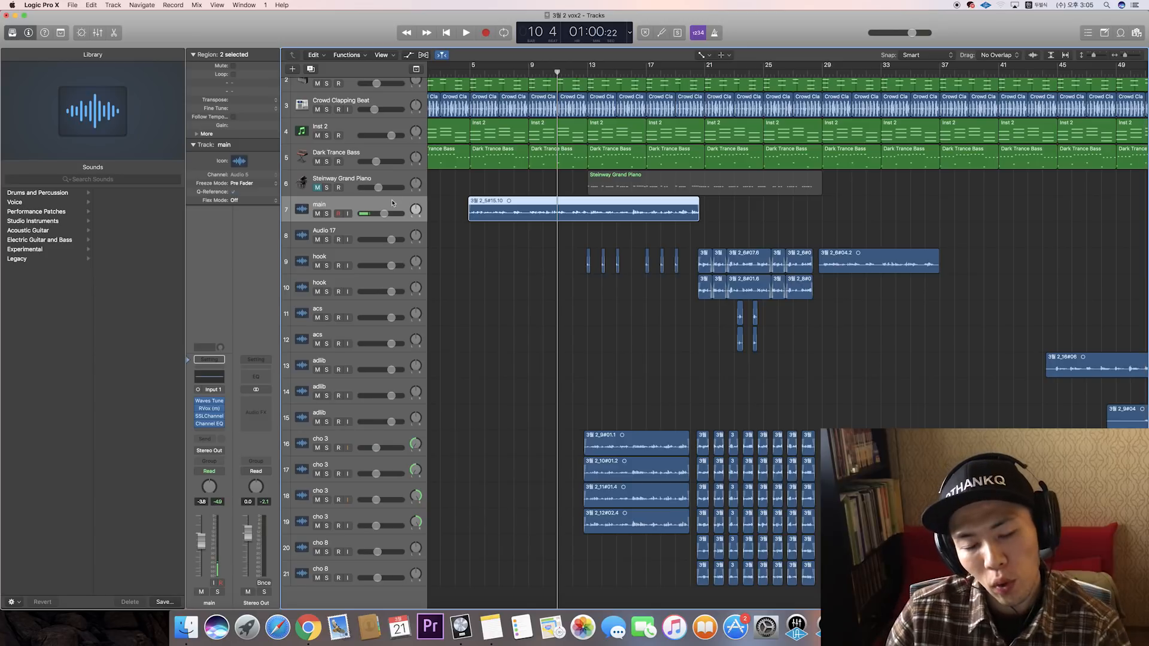
pyautogui.click(211, 443)
pyautogui.moveTo(218, 477)
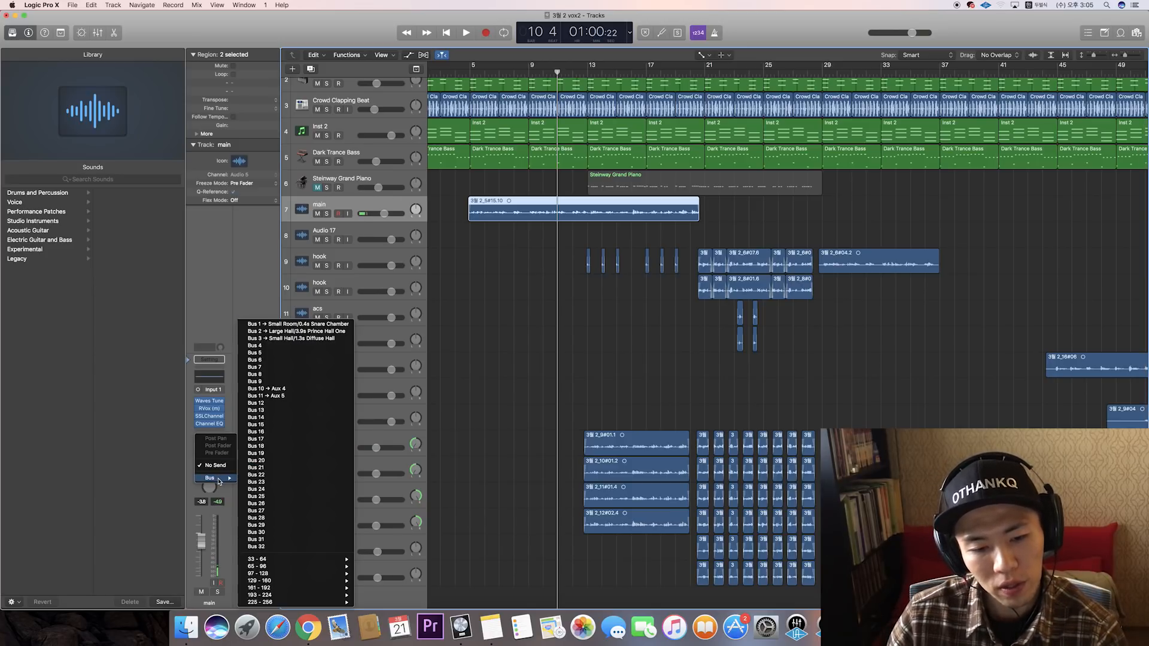
pyautogui.click(267, 389)
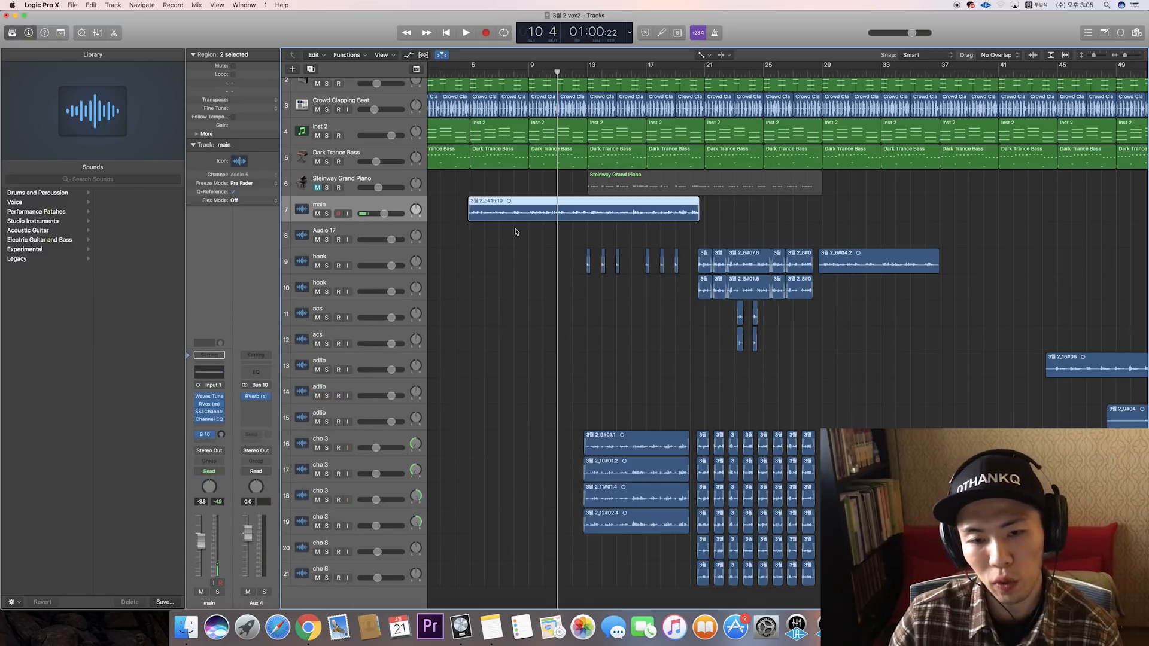
# - Play the song from bar 5 and raise the main track's Bus 10 send level to add reverb
pyautogui.click(470, 70)
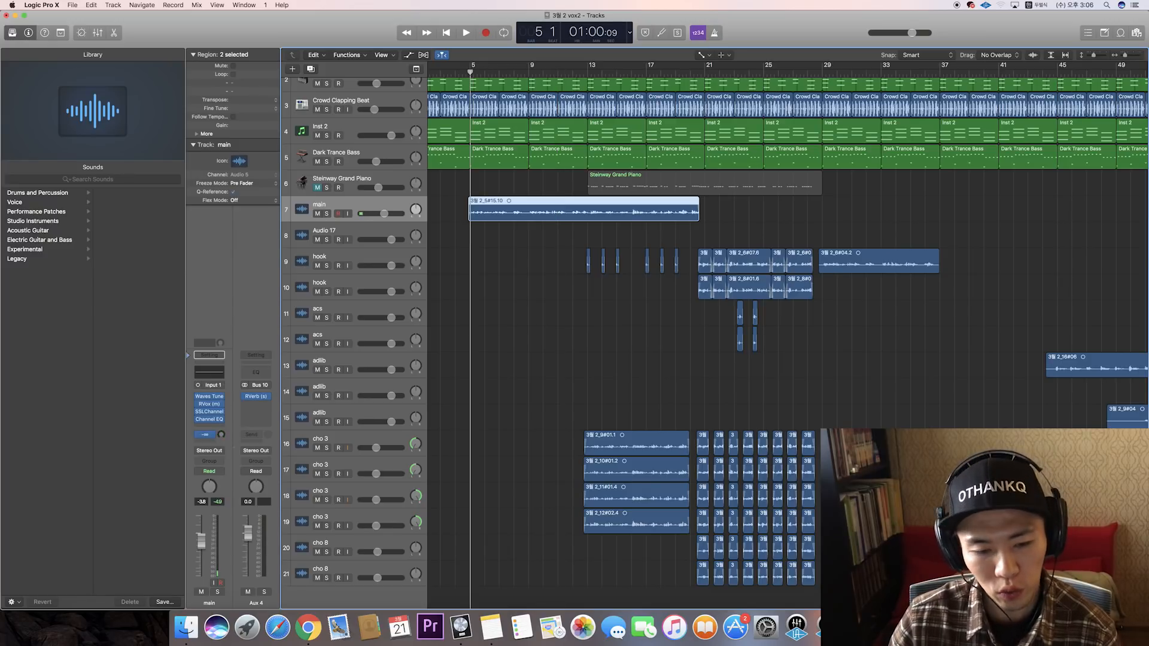
pyautogui.press('space')
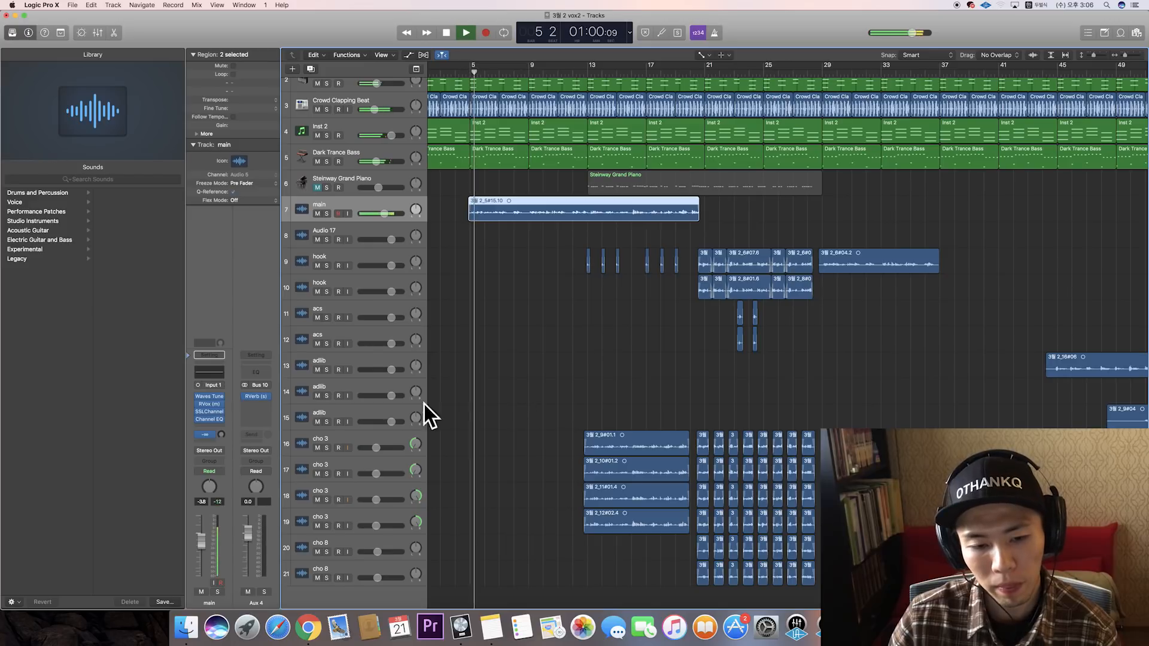
pyautogui.moveTo(222, 435); pyautogui.dragTo(221, 338)
pyautogui.press('space')
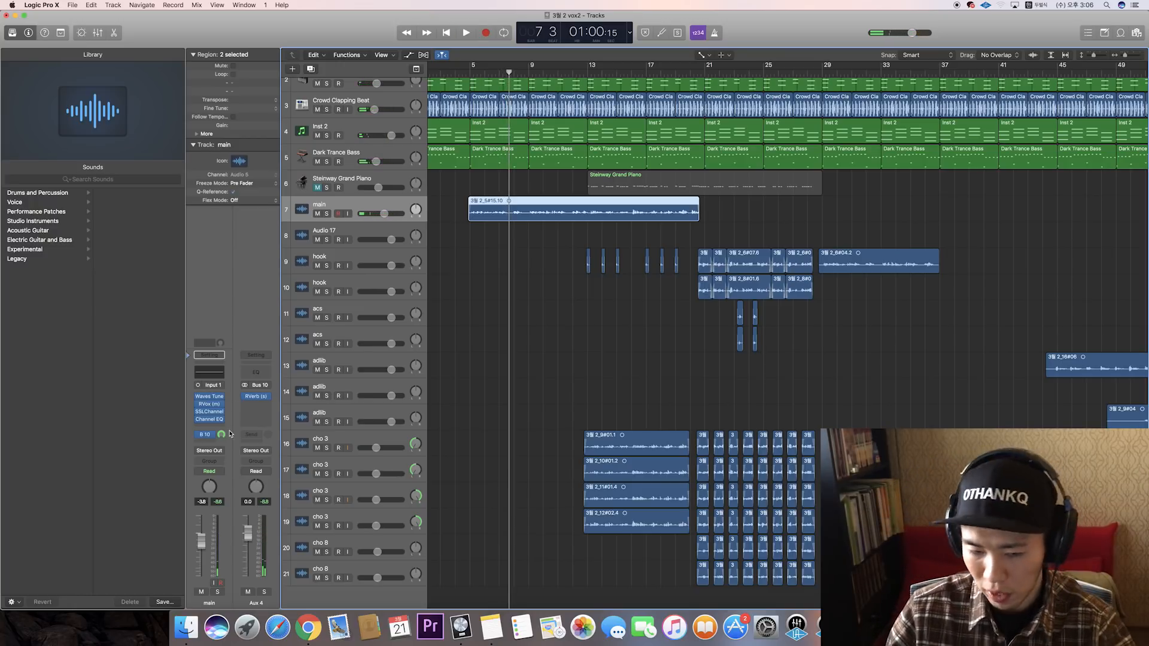
# - Play the song from bar 5 and lower the main track's Bus 10 send level to reduce the reverb
pyautogui.click(470, 73)
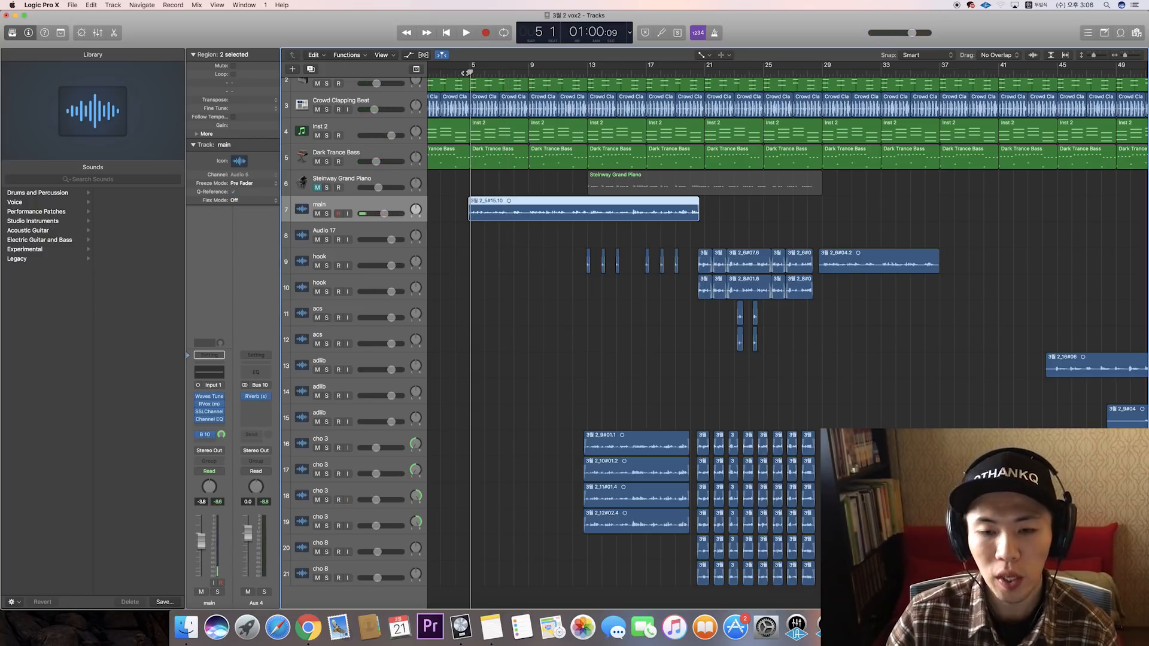
pyautogui.moveTo(222, 435)
pyautogui.press('space')
pyautogui.moveTo(222, 435); pyautogui.dragTo(222, 465)
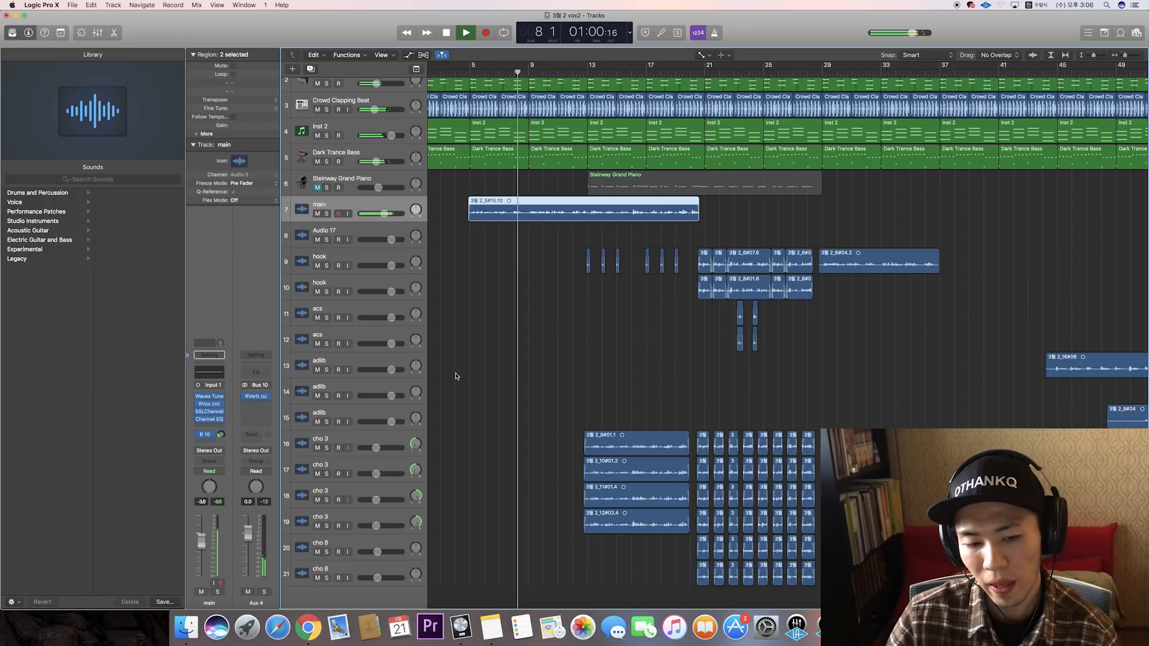
pyautogui.press('space')
# - Add a second send from the main track to Bus 11 for the delay
pyautogui.click(206, 445)
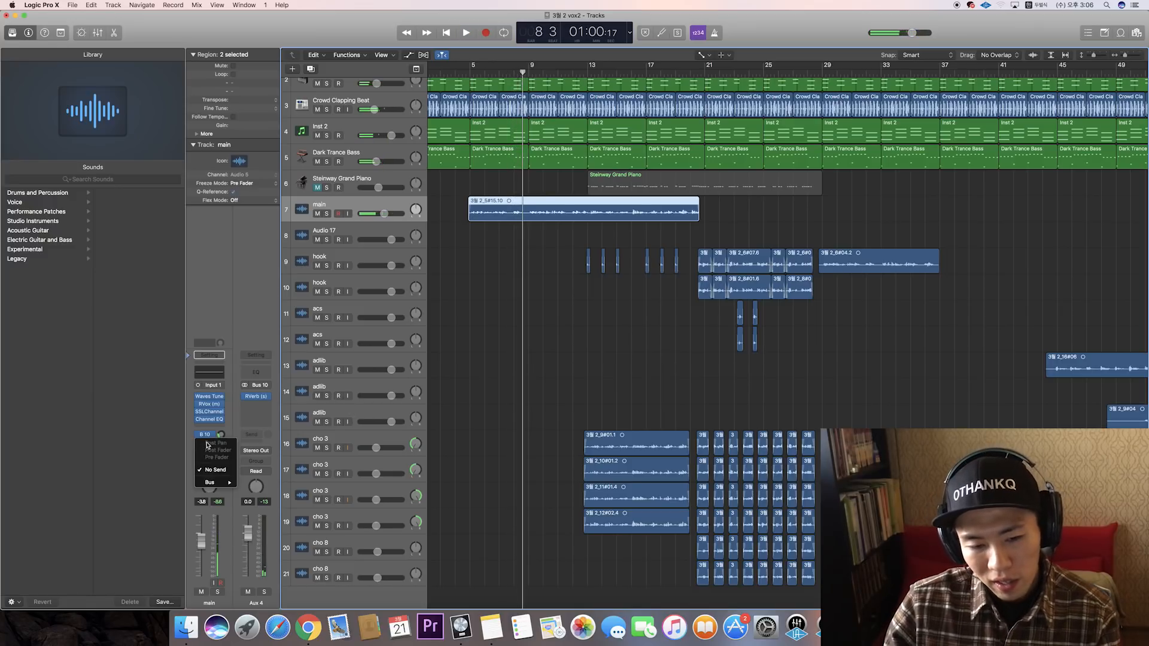
pyautogui.moveTo(221, 483)
pyautogui.click(339, 377)
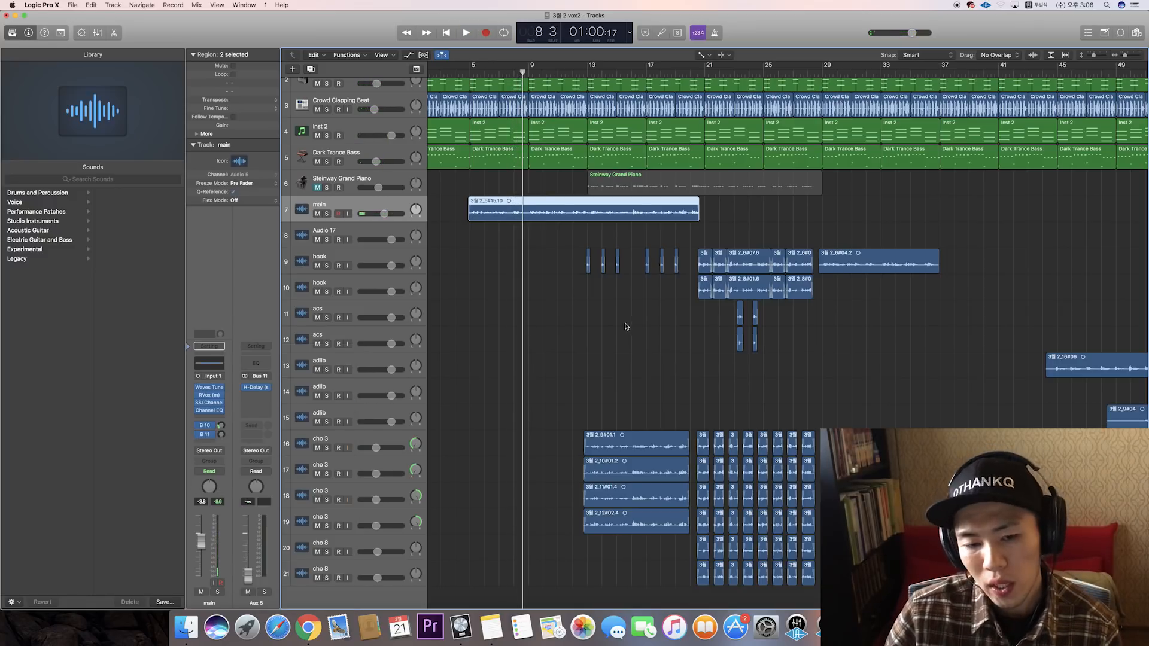
# - Show the mixer, reset the Bus 11 auxiliary channel's volume to 0.0 dB, and hide the mixer
pyautogui.click(97, 33)
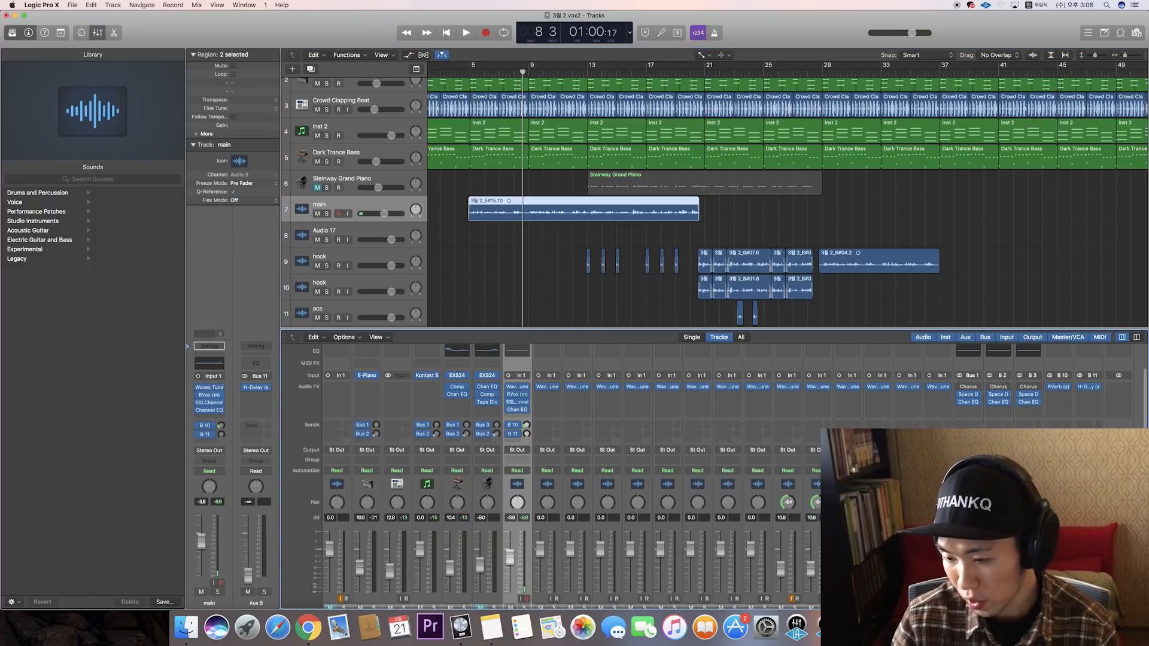
pyautogui.keyDown('alt'); pyautogui.click(1081, 589); pyautogui.keyUp('alt')
pyautogui.press('x')
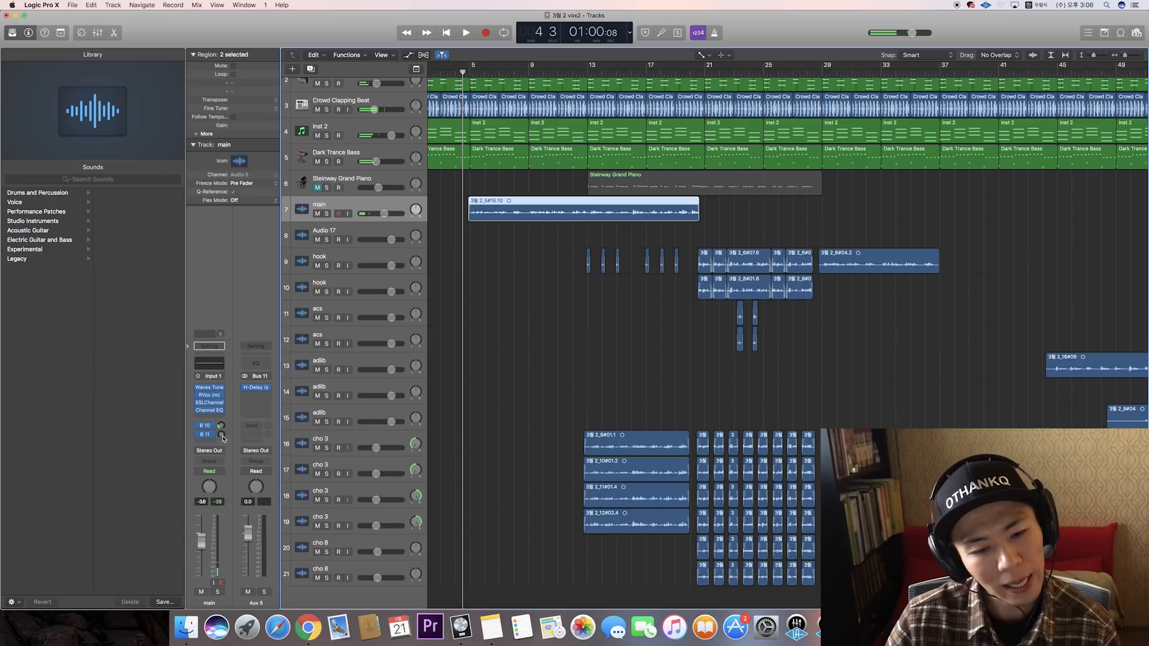
# - Raise the main track's Bus 11 send level to +6.0 dB and play the vocal to hear the delay
pyautogui.moveTo(222, 436); pyautogui.dragTo(222, 434)
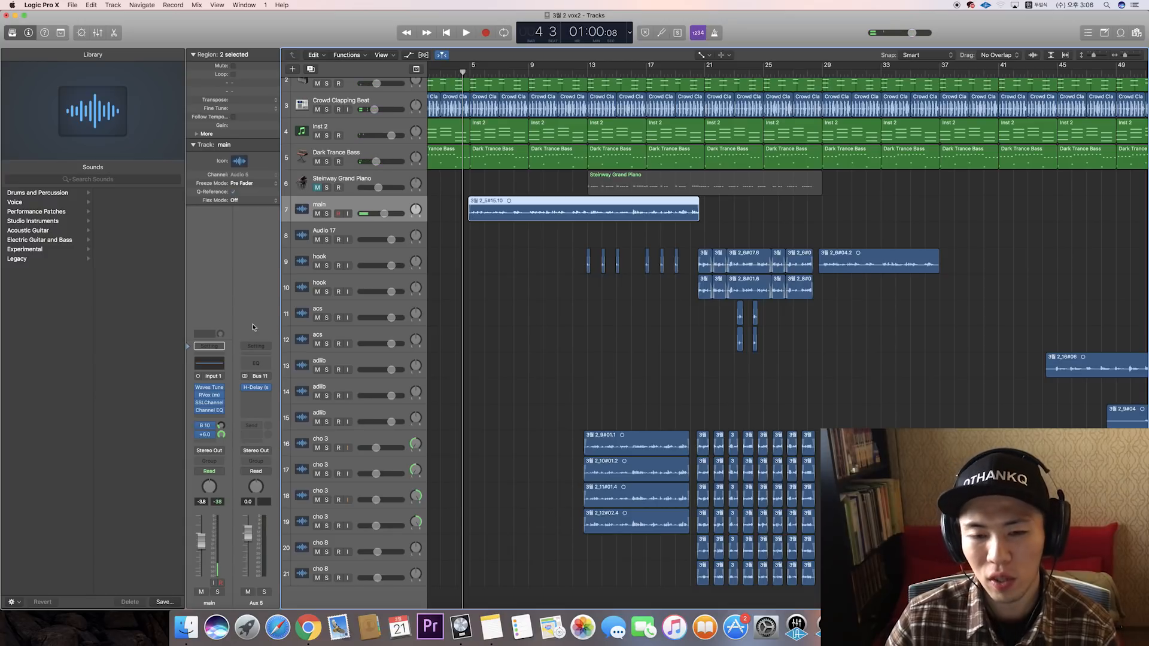
pyautogui.click(530, 351)
pyautogui.press('space')
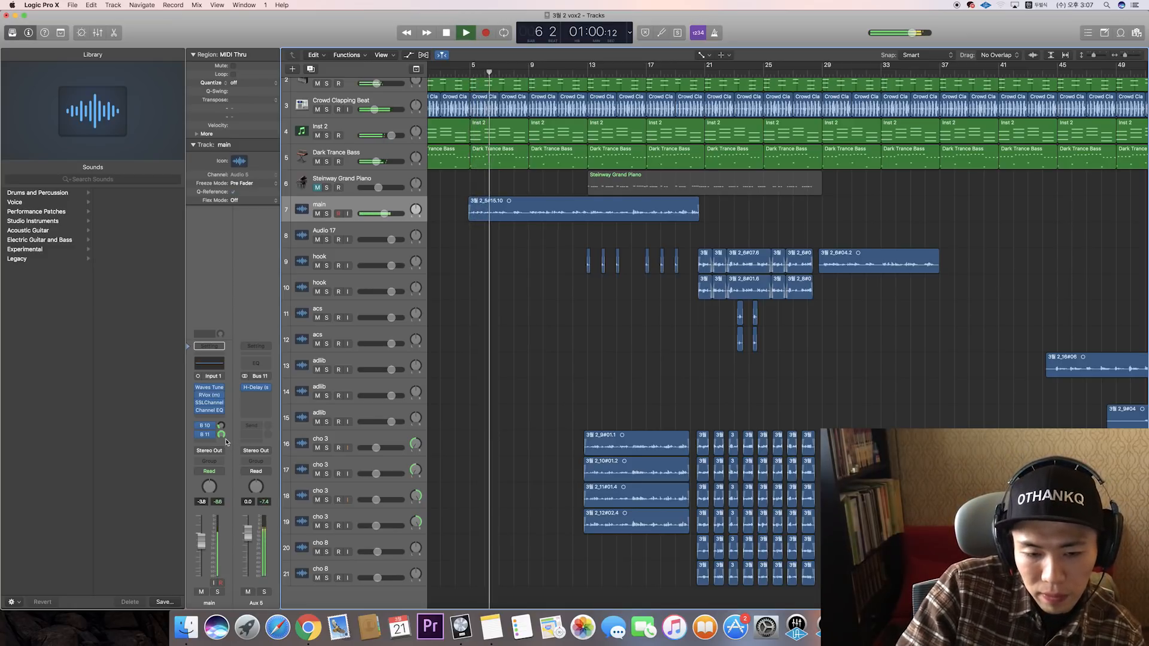
pyautogui.press('space')
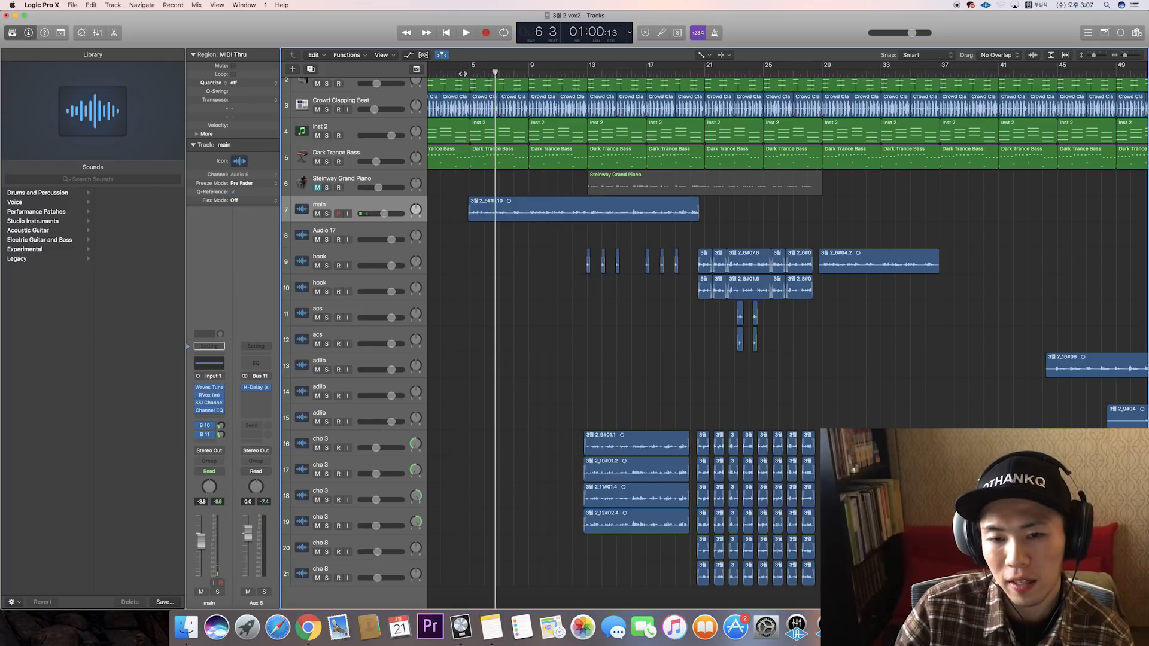
# - Play the song from just before bar 5 and lower the main track's Bus 11 send level to about -26 dB
pyautogui.hscroll(1, 463, 74)
pyautogui.click(460, 74)
pyautogui.press('space')
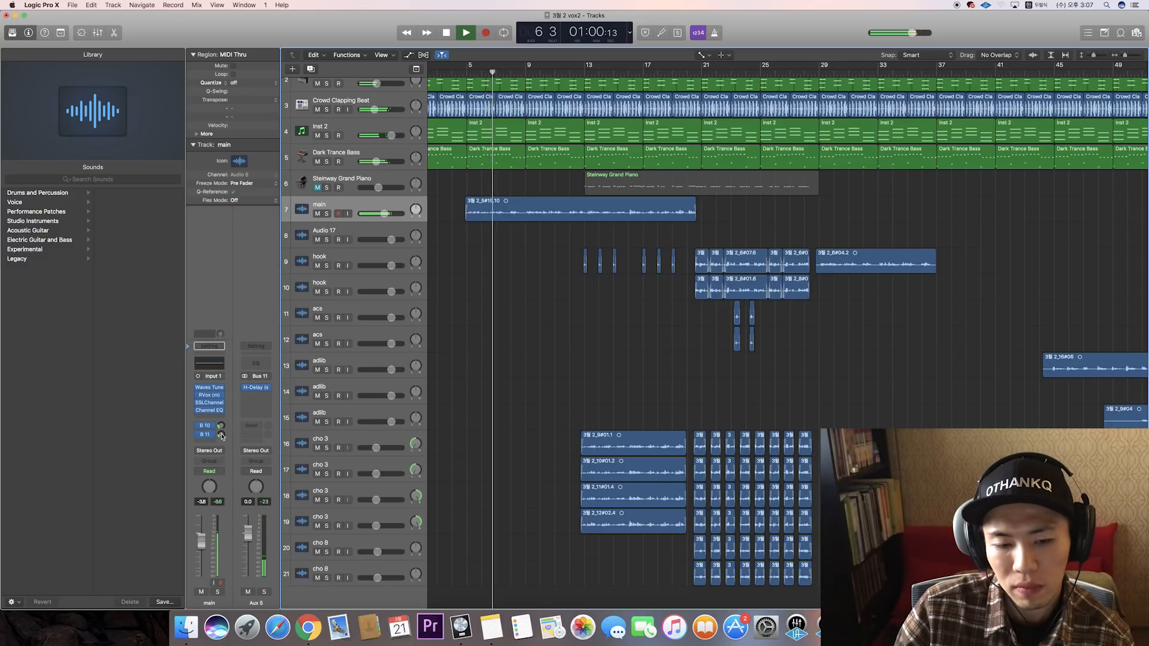
pyautogui.moveTo(221, 436); pyautogui.dragTo(222, 442)
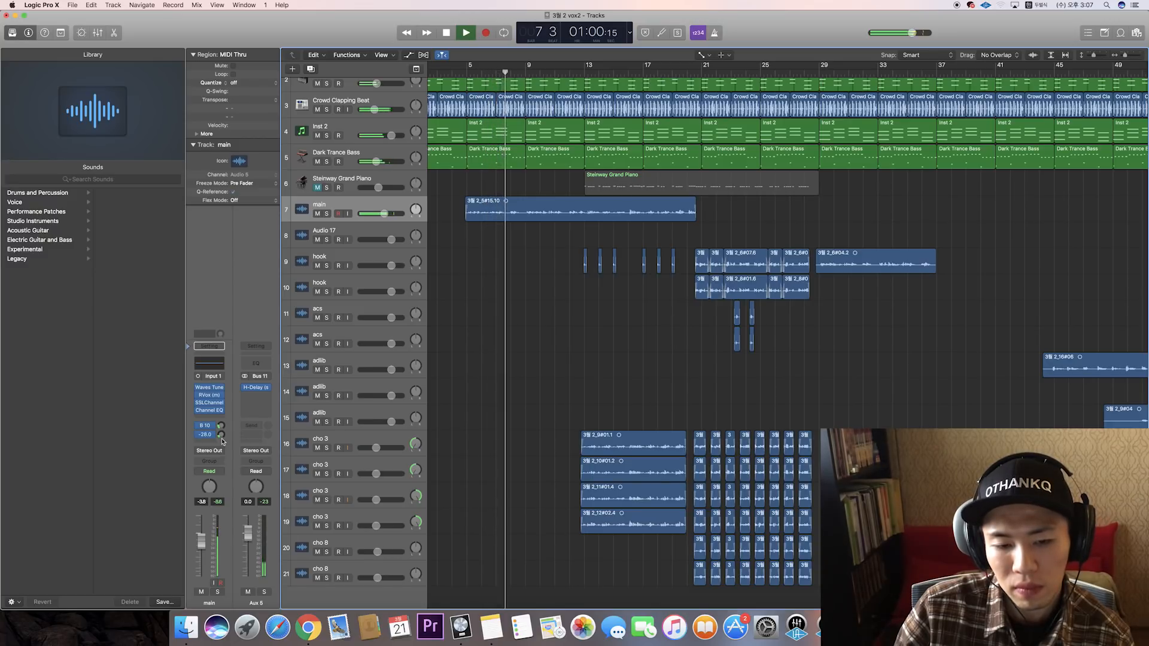